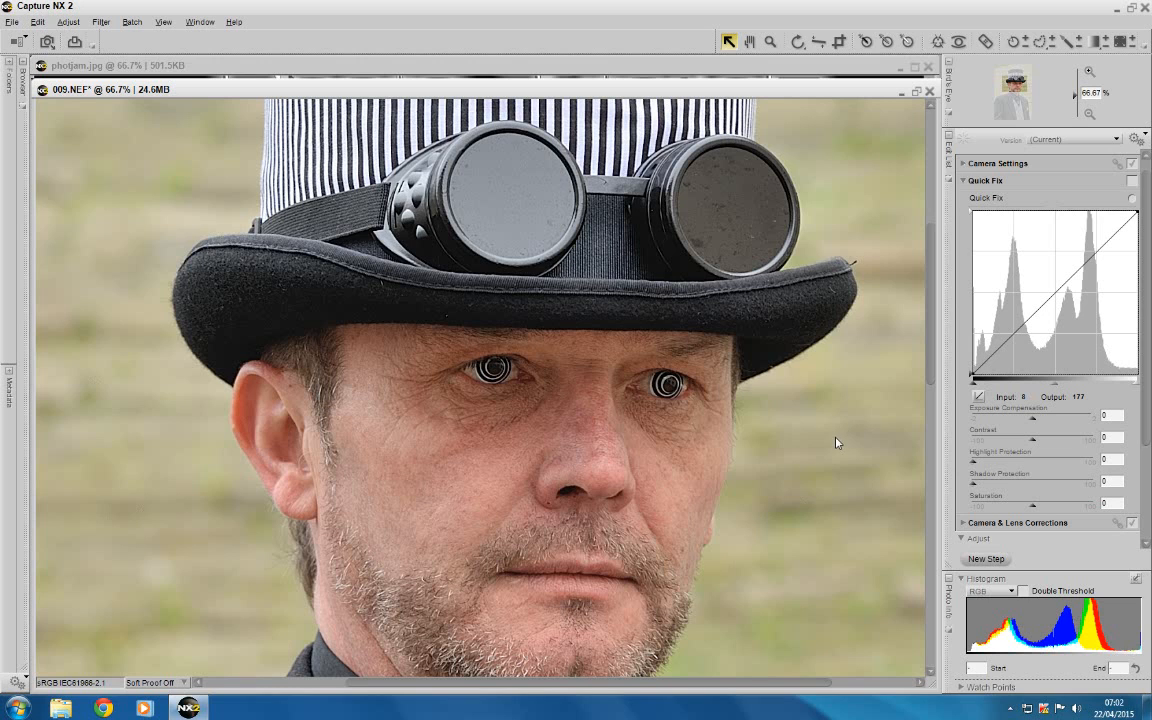
Step: Examine the portrait's hat, goggles and eyes at different magnifications, ending at 100% on the eyes
click(1090, 114)
click(1090, 115)
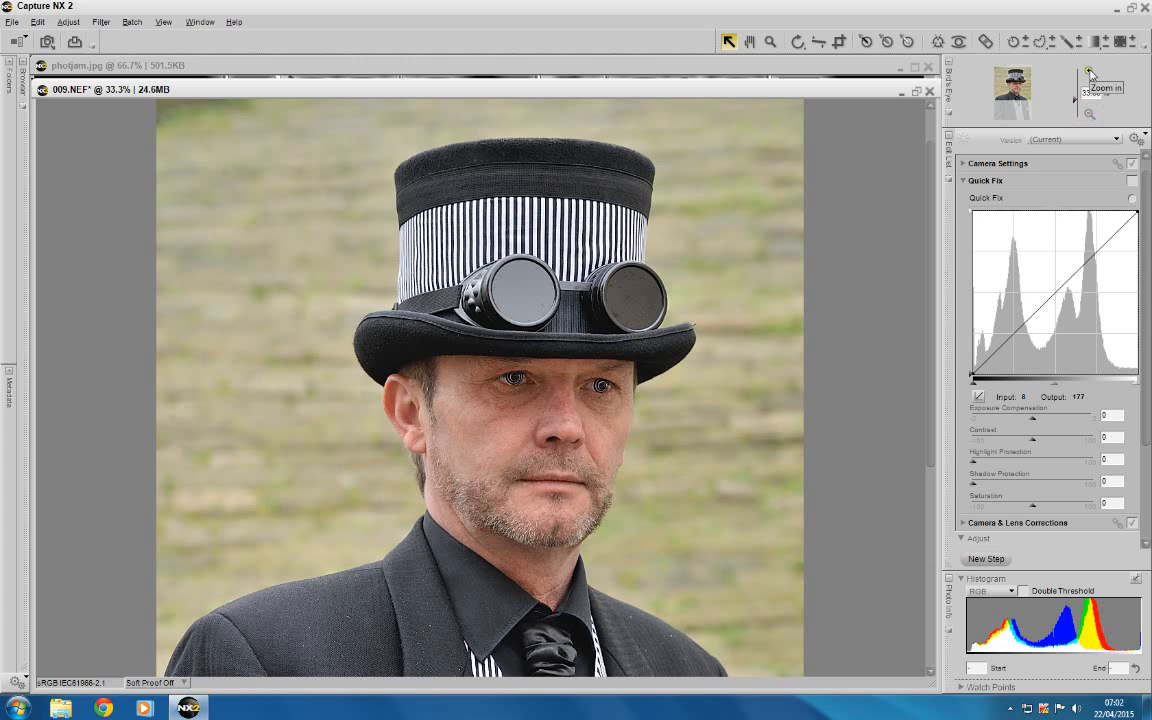
click(1090, 73)
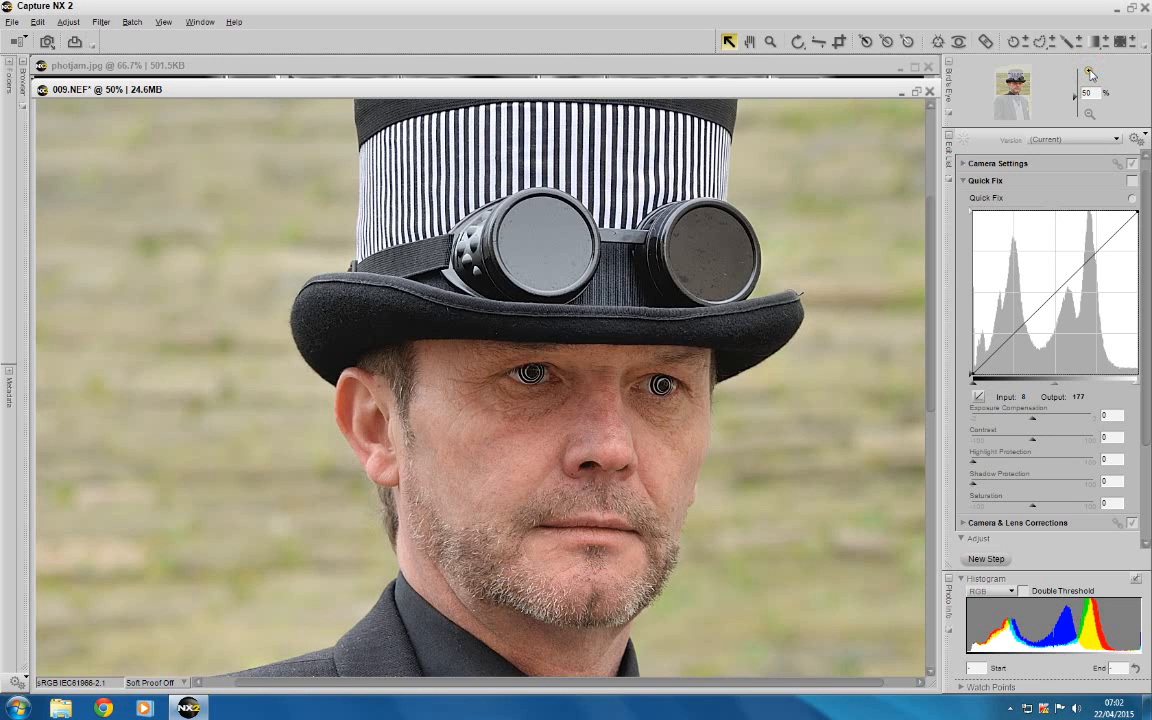
click(1090, 73)
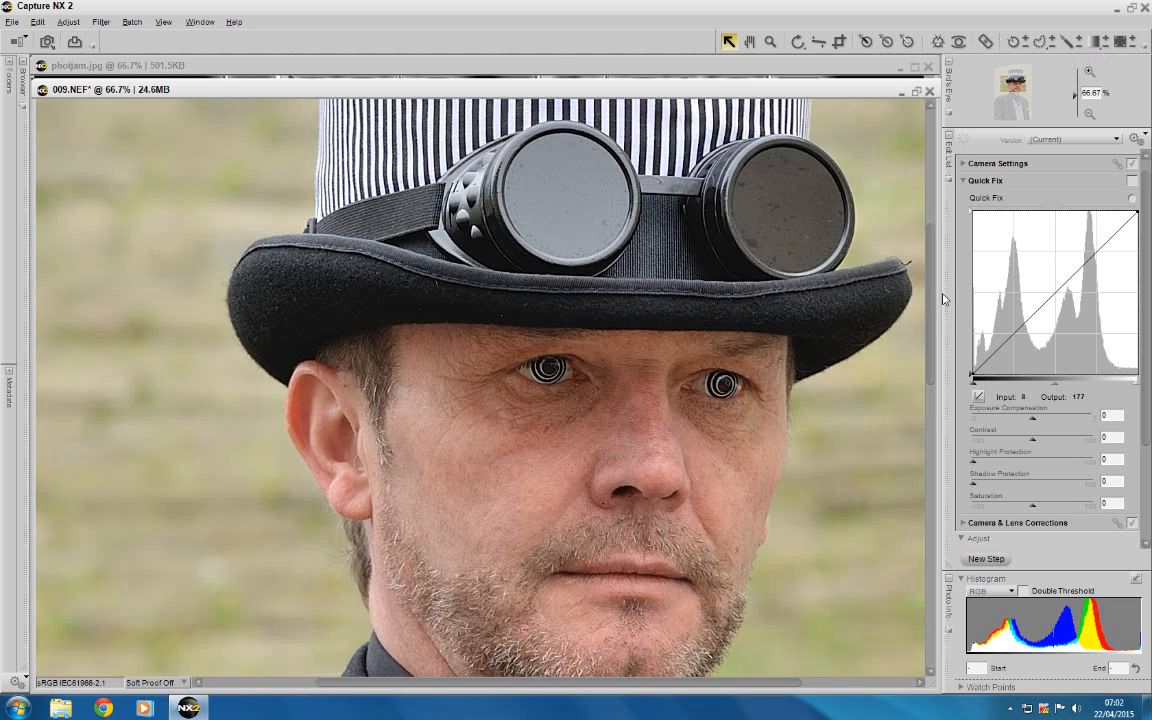
scroll(932, 310, up, 3)
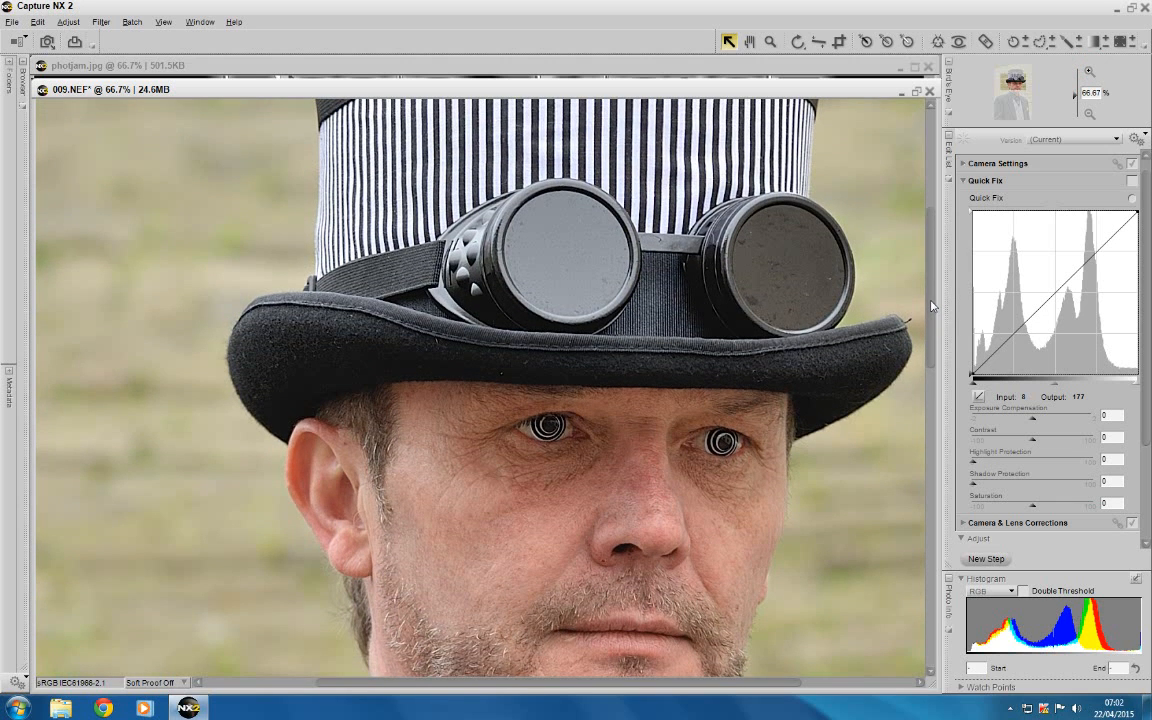
scroll(930, 300, up, 2)
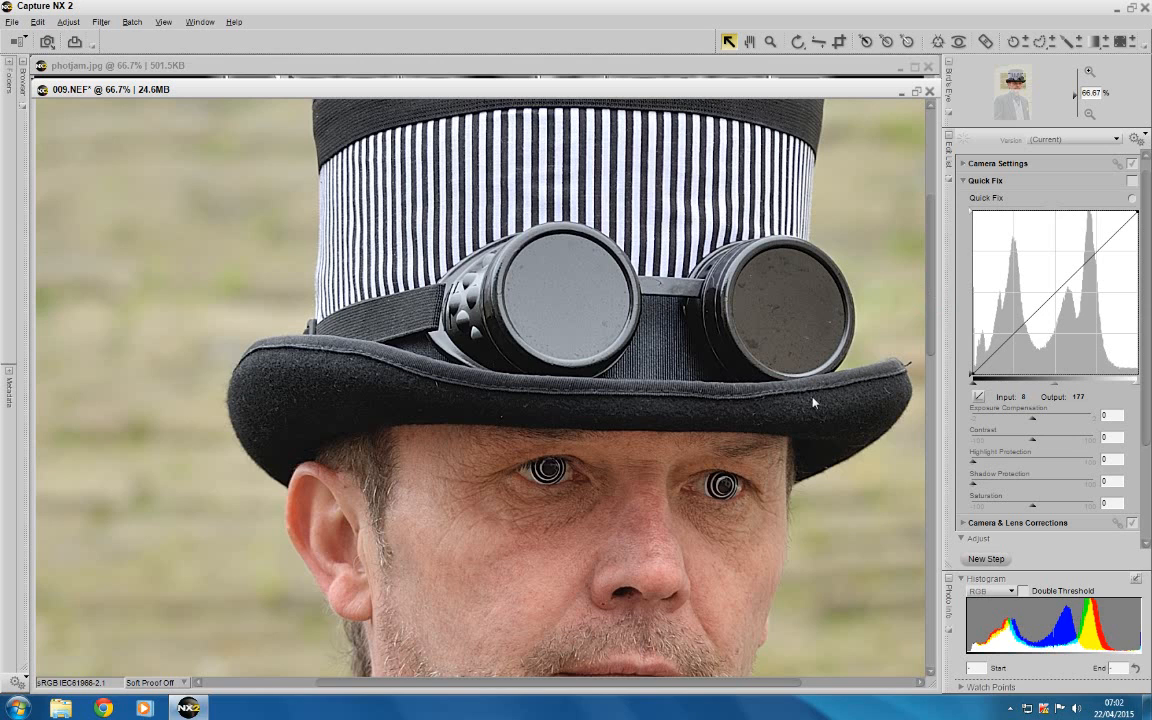
drag(685, 690, 745, 690)
scroll(634, 503, down, 1)
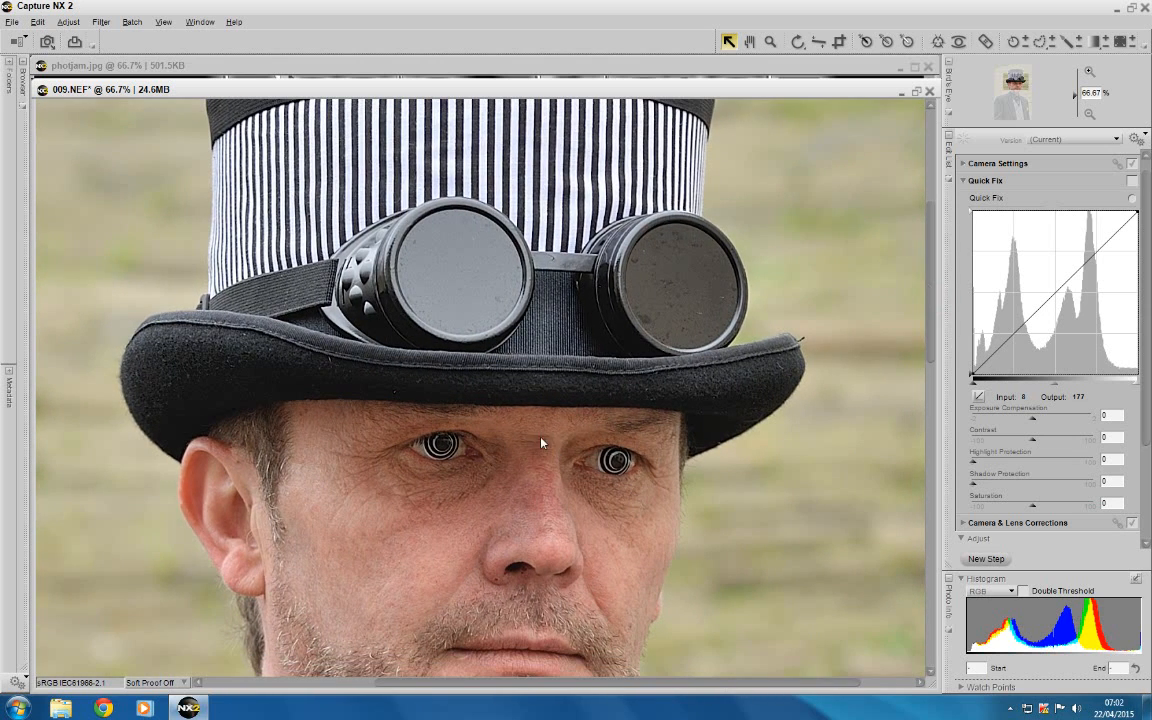
click(1089, 114)
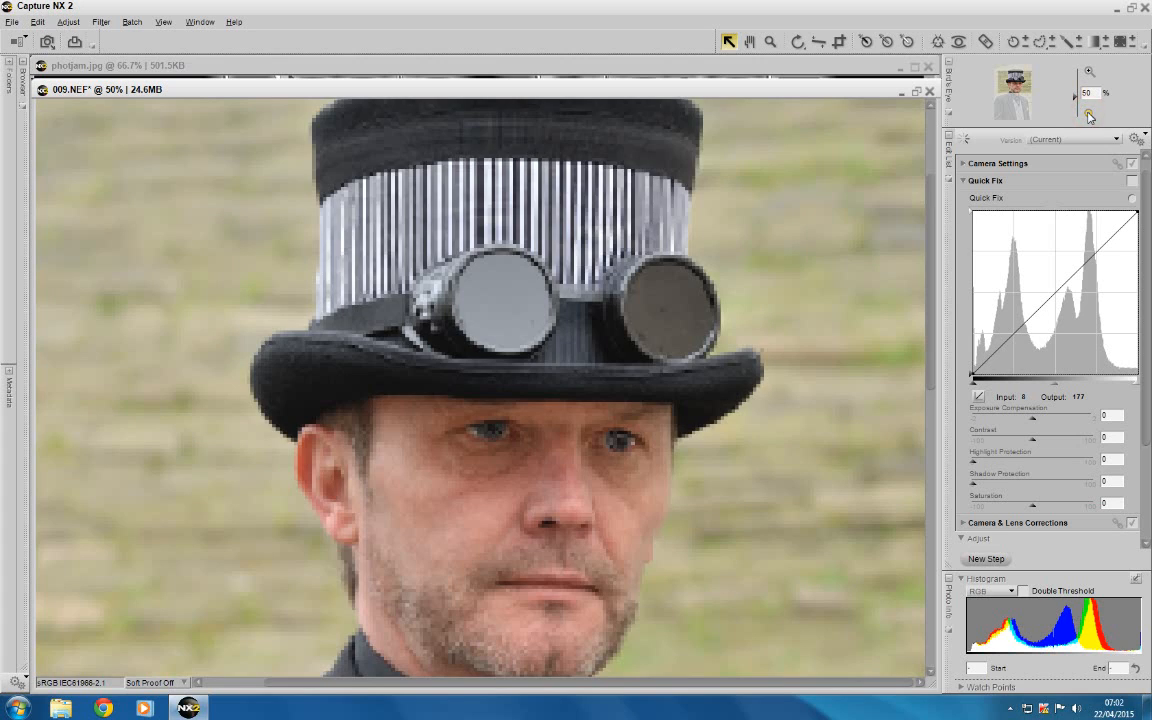
click(1089, 72)
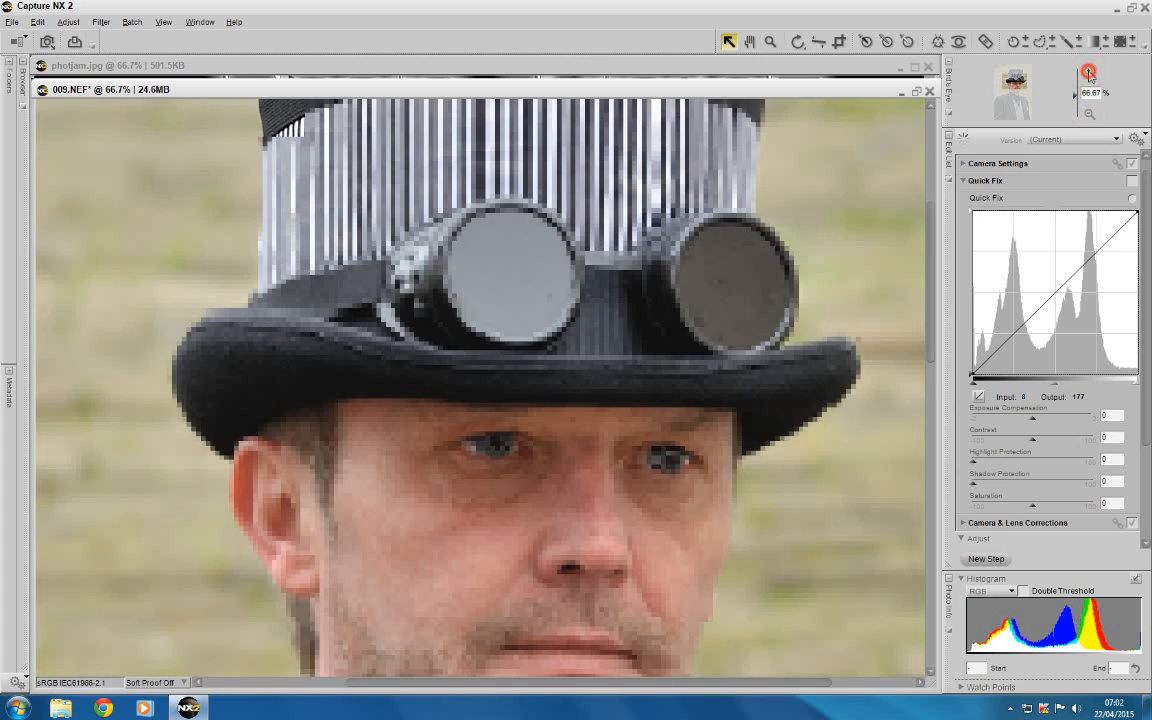
click(1089, 72)
drag(662, 684, 692, 687)
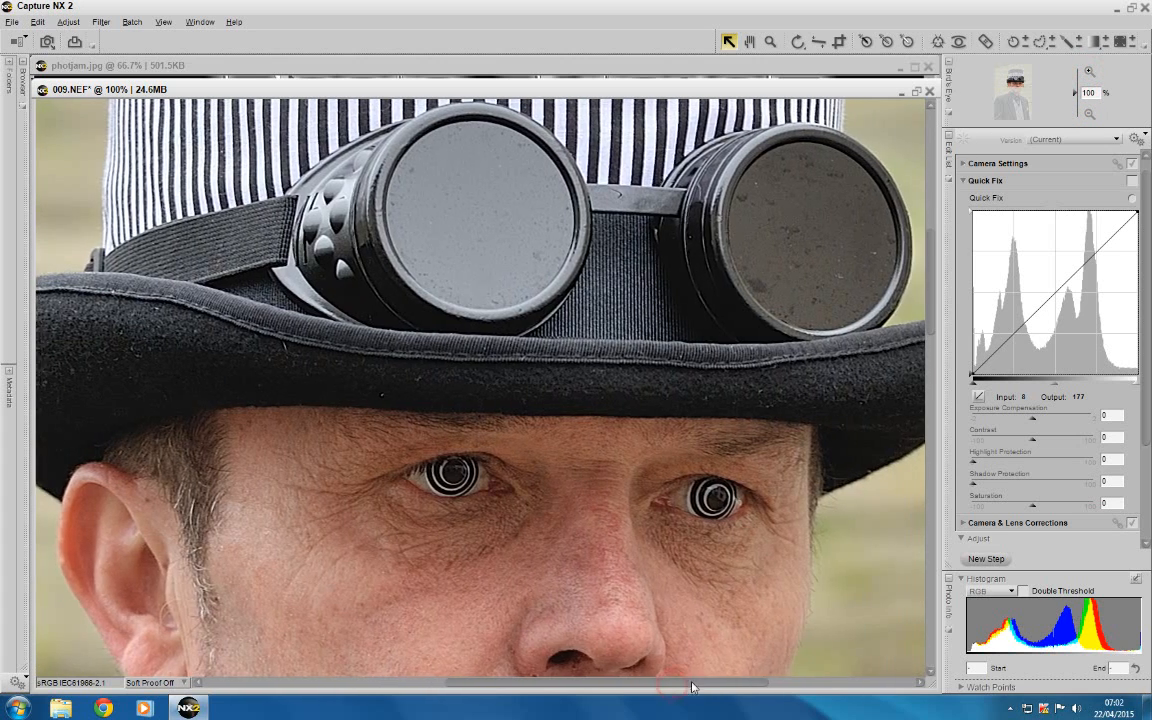
drag(931, 243, 936, 285)
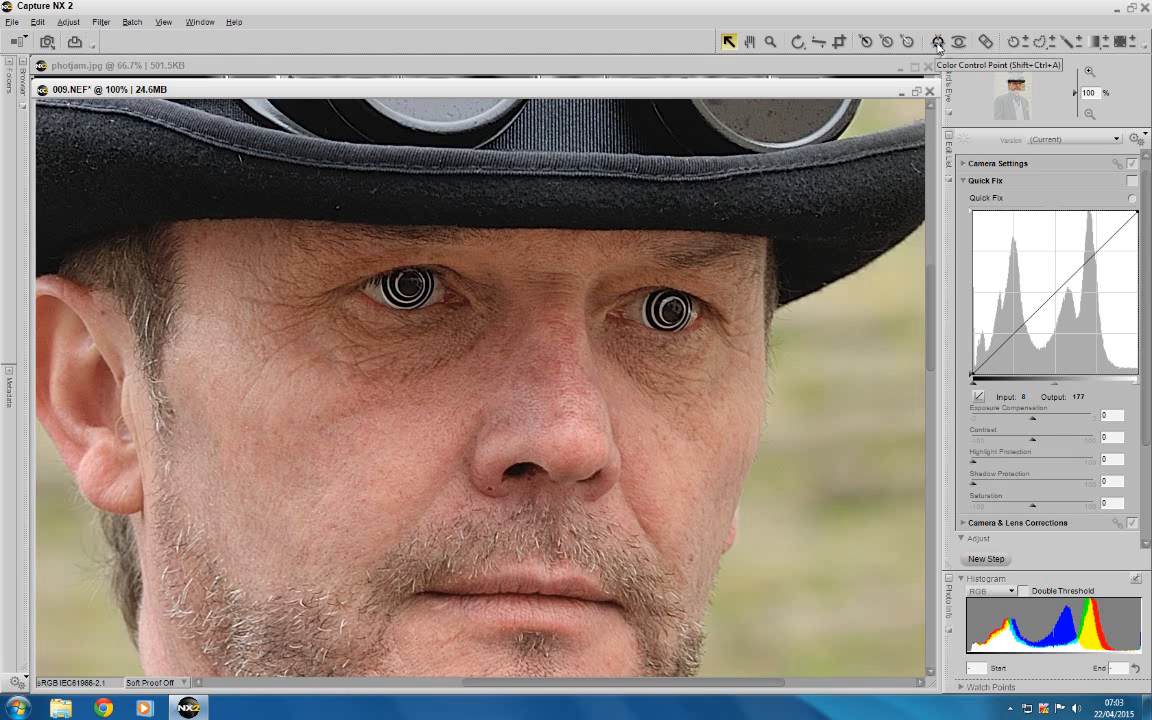
Step: Place a selection control point on the man's left eye and reduce its size to 4
click(1013, 43)
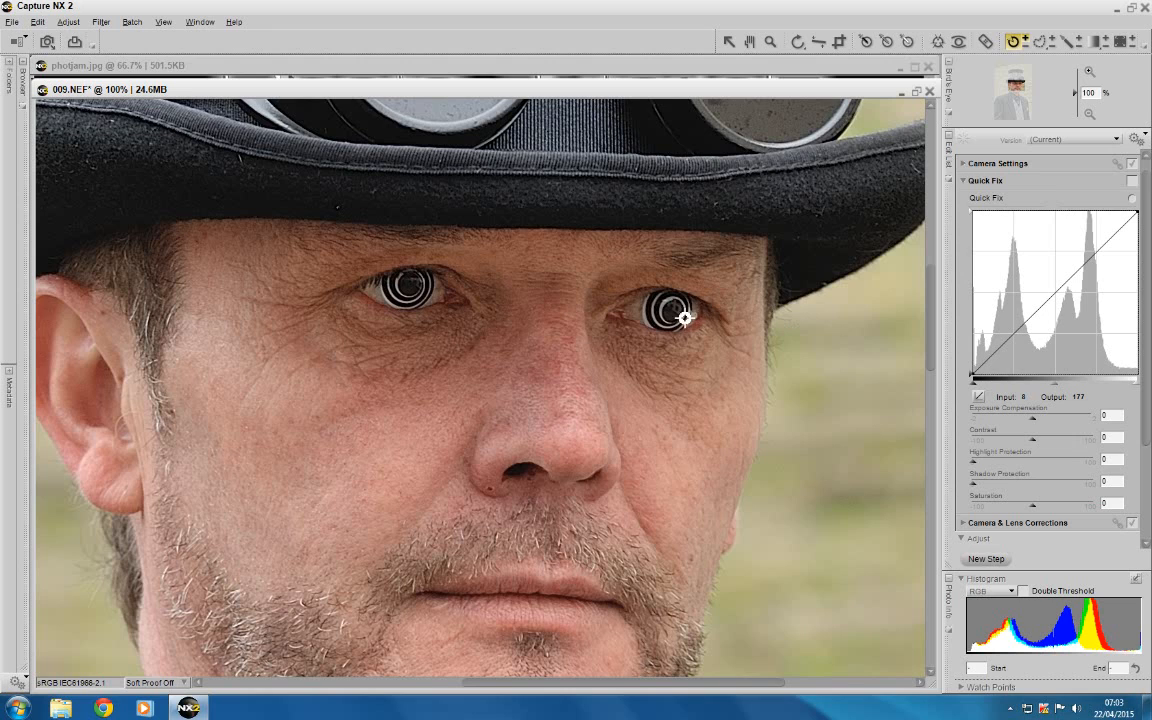
click(668, 314)
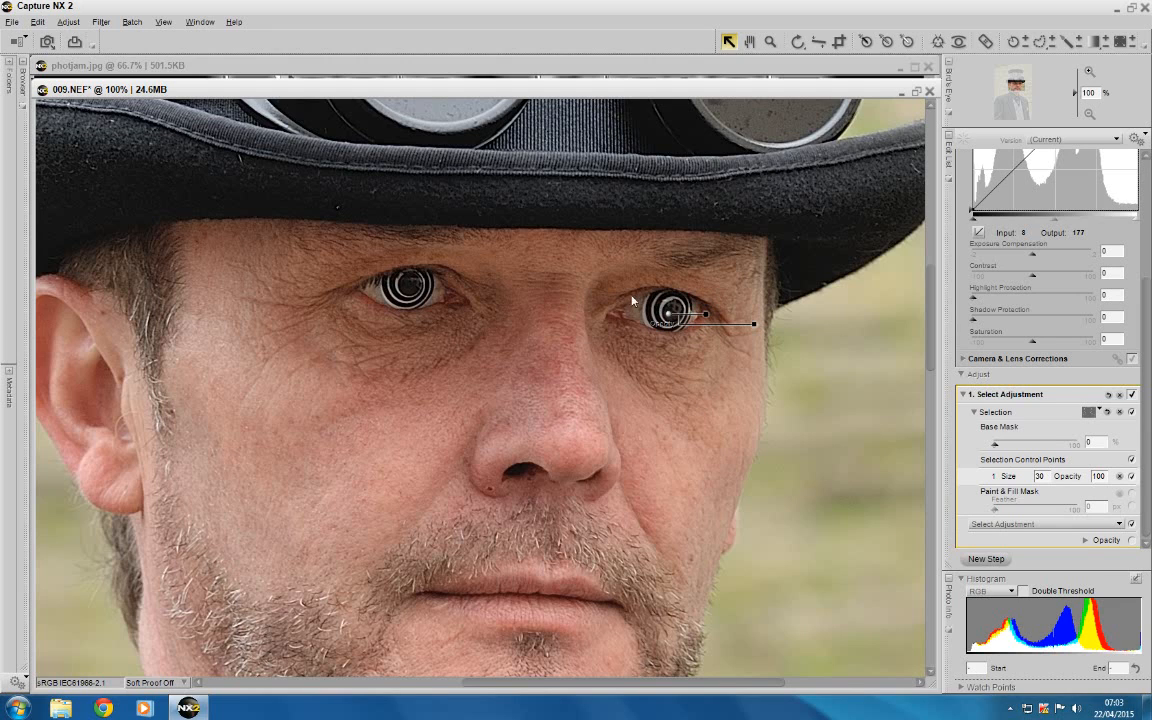
click(706, 318)
drag(706, 318, 690, 317)
drag(688, 316, 622, 287)
Step: Show the selection as an overlay and move the control point onto the skin just below the left iris
click(1097, 412)
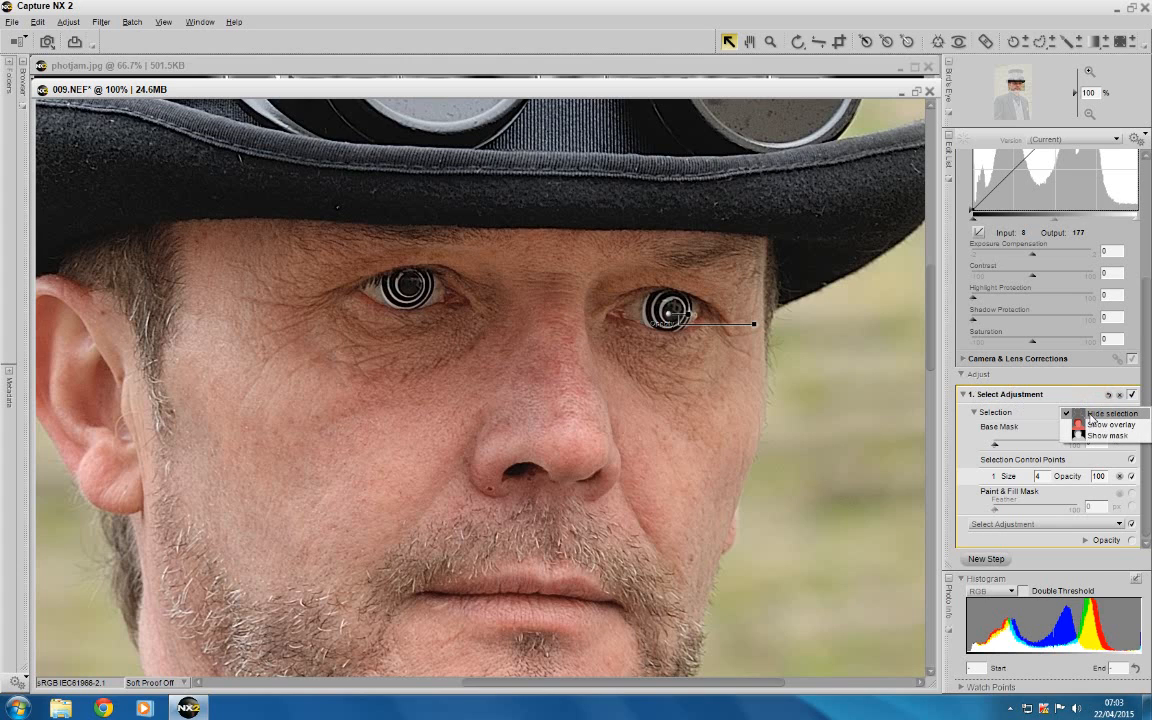
click(1100, 425)
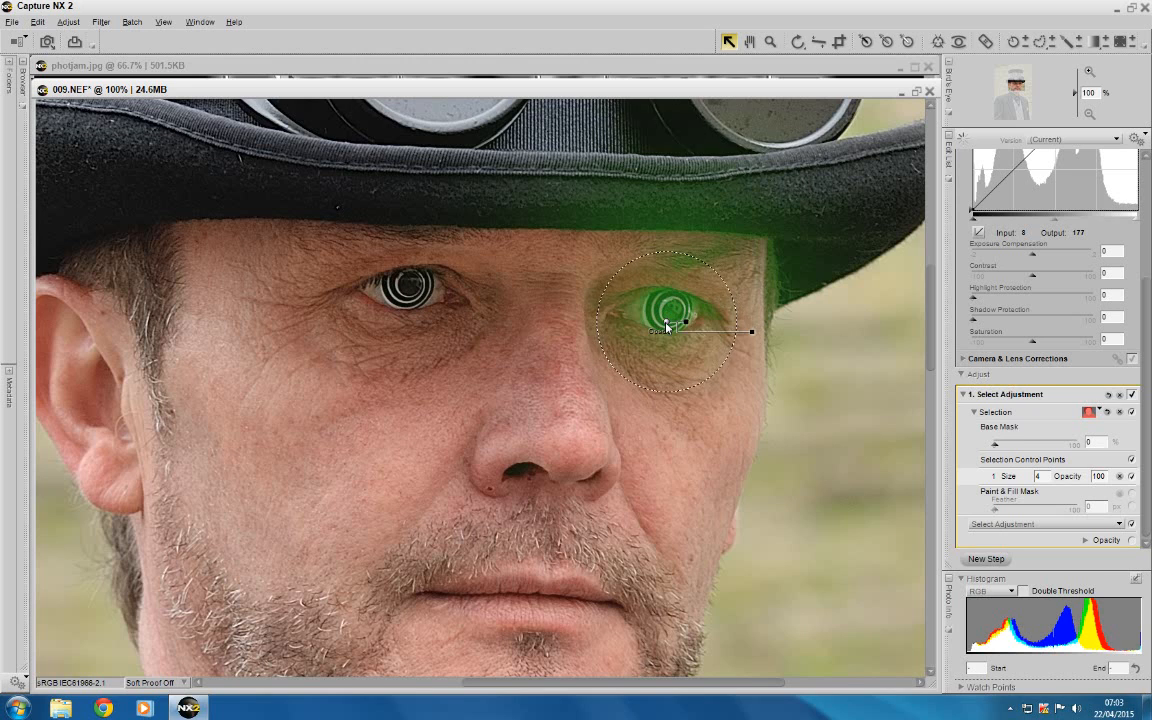
drag(662, 313, 660, 338)
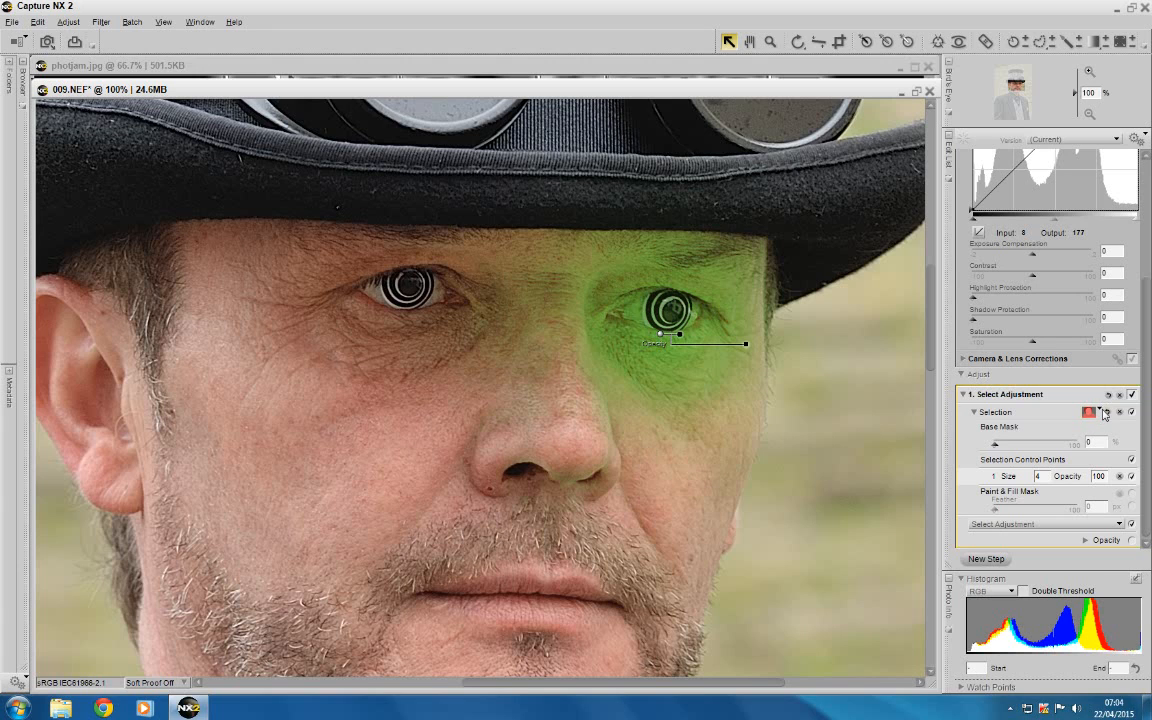
Step: Show the selection as a mask and reduce the left eye's control point size to 2
click(1090, 412)
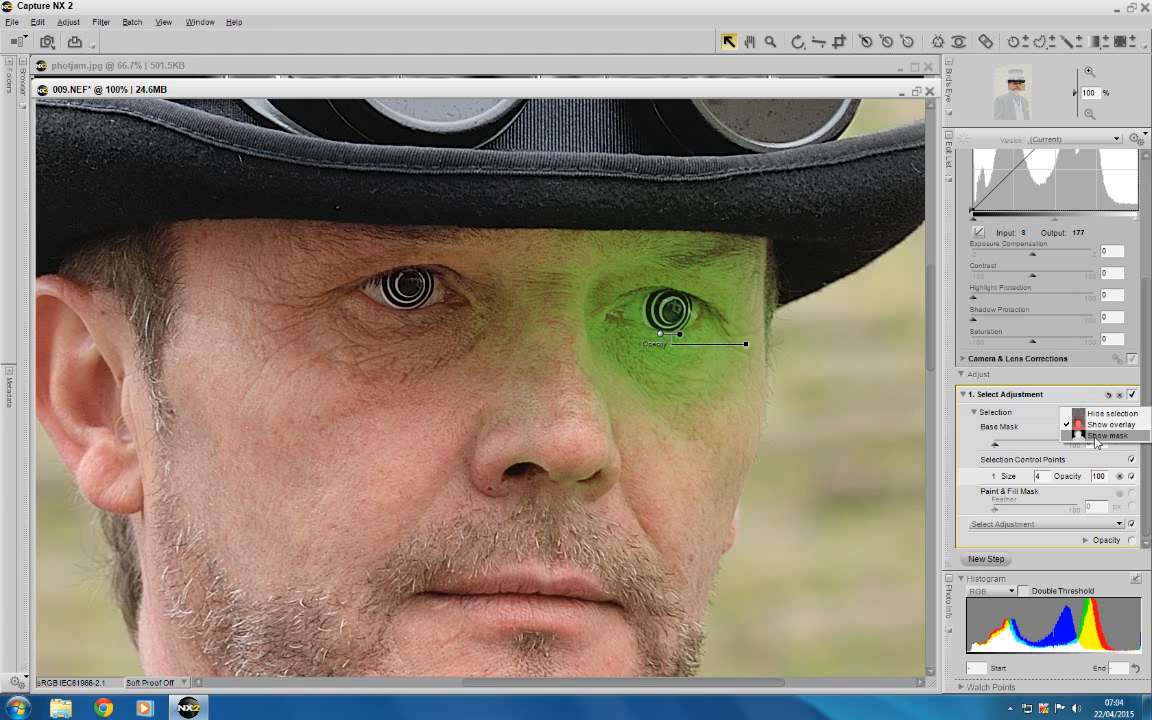
click(1102, 435)
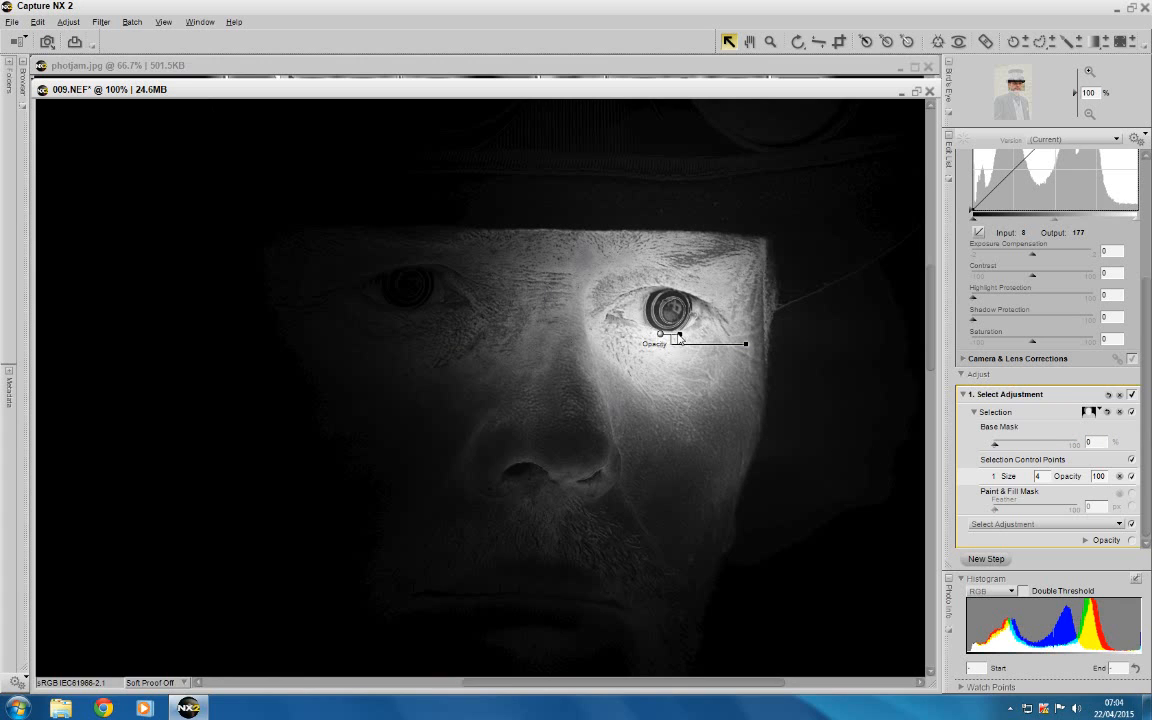
drag(677, 338, 677, 335)
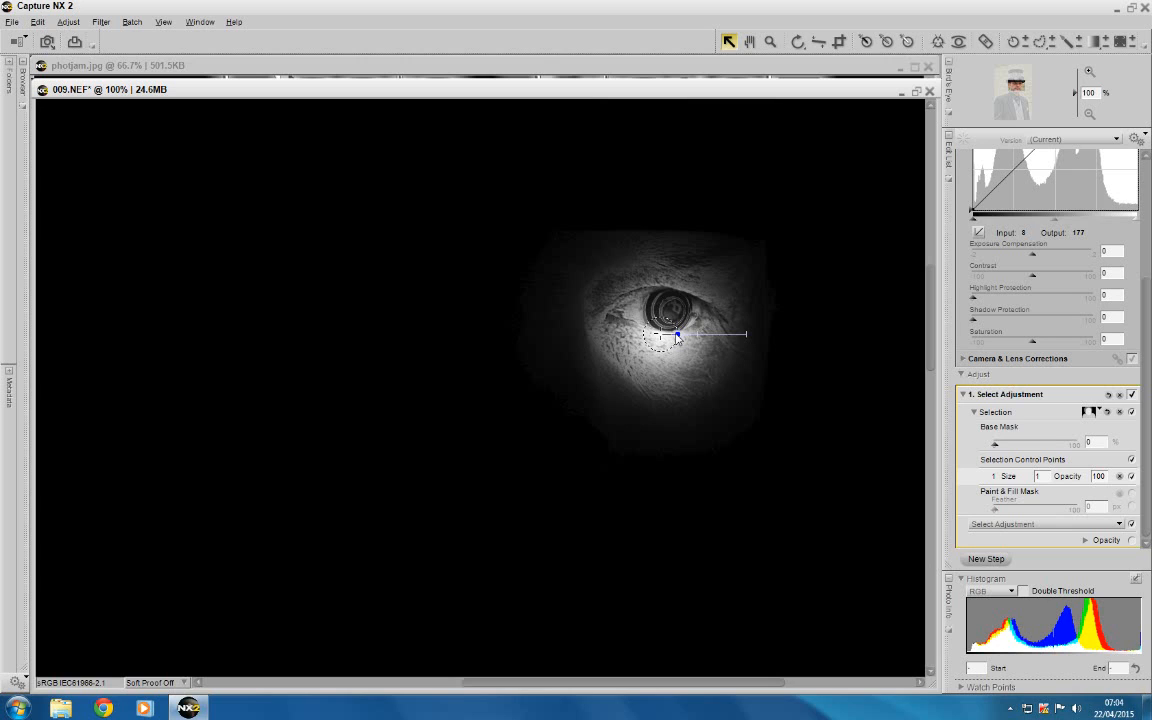
drag(677, 336, 678, 336)
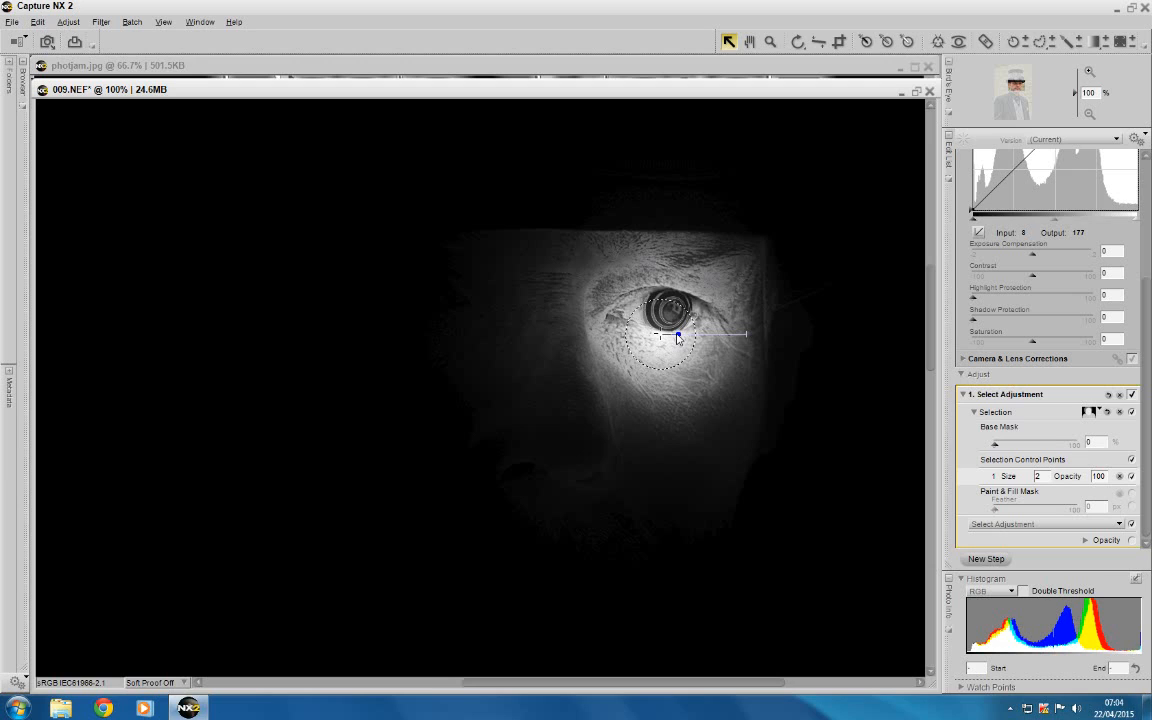
drag(677, 337, 677, 338)
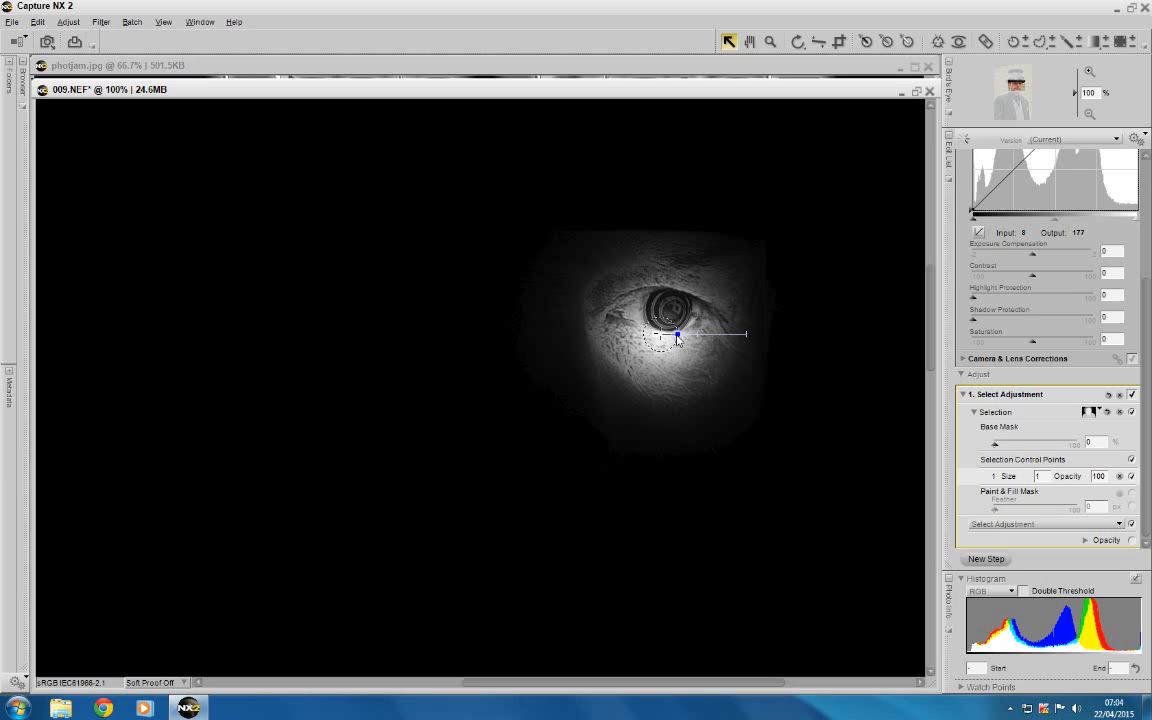
drag(677, 337, 679, 337)
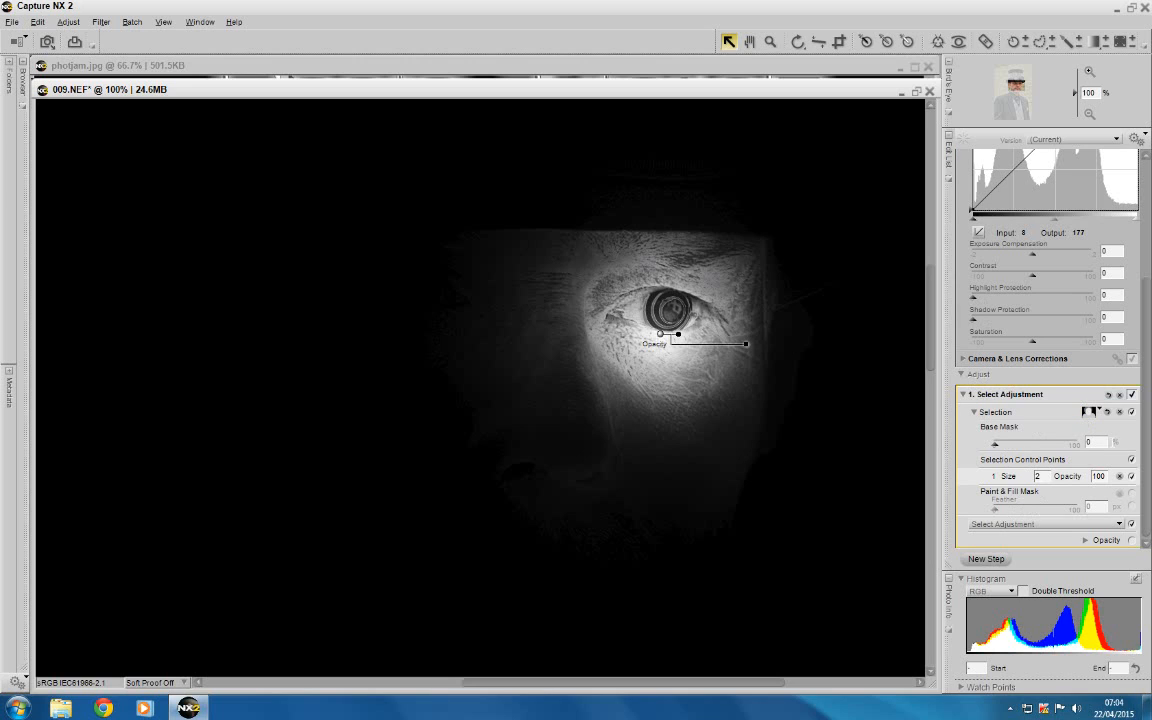
Step: Apply an Unsharp Mask to the left eye selection with intensity 21%, radius 11% and threshold 9
click(68, 23)
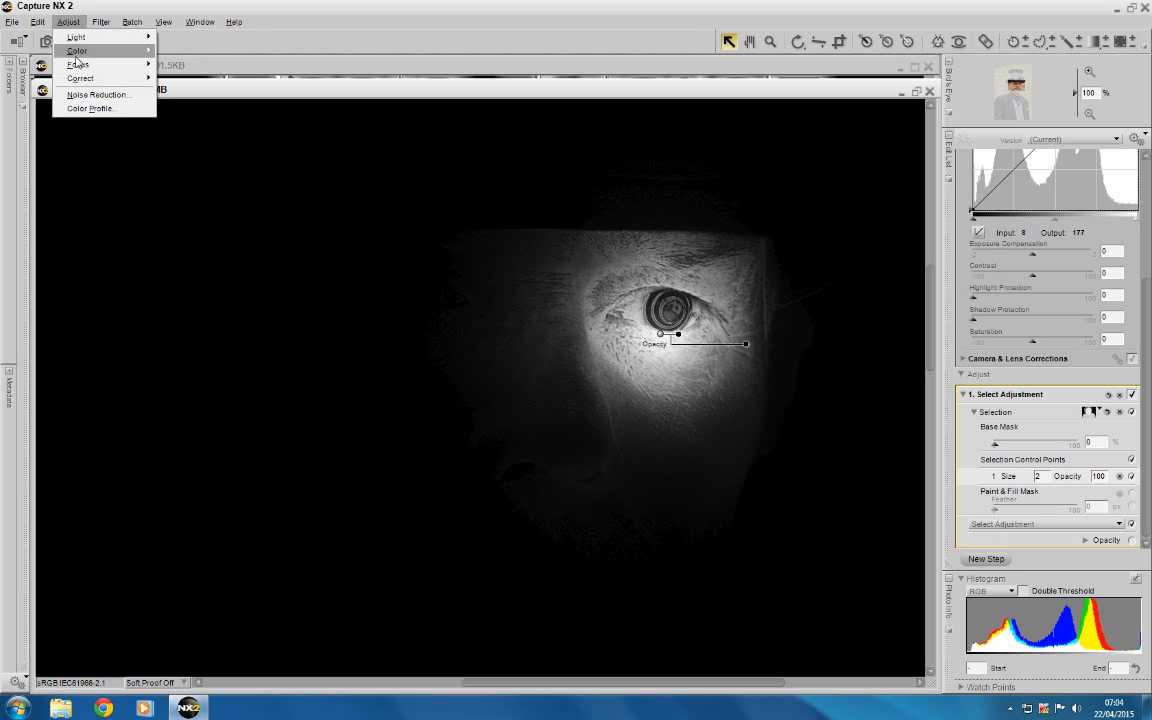
mouse_move(77, 64)
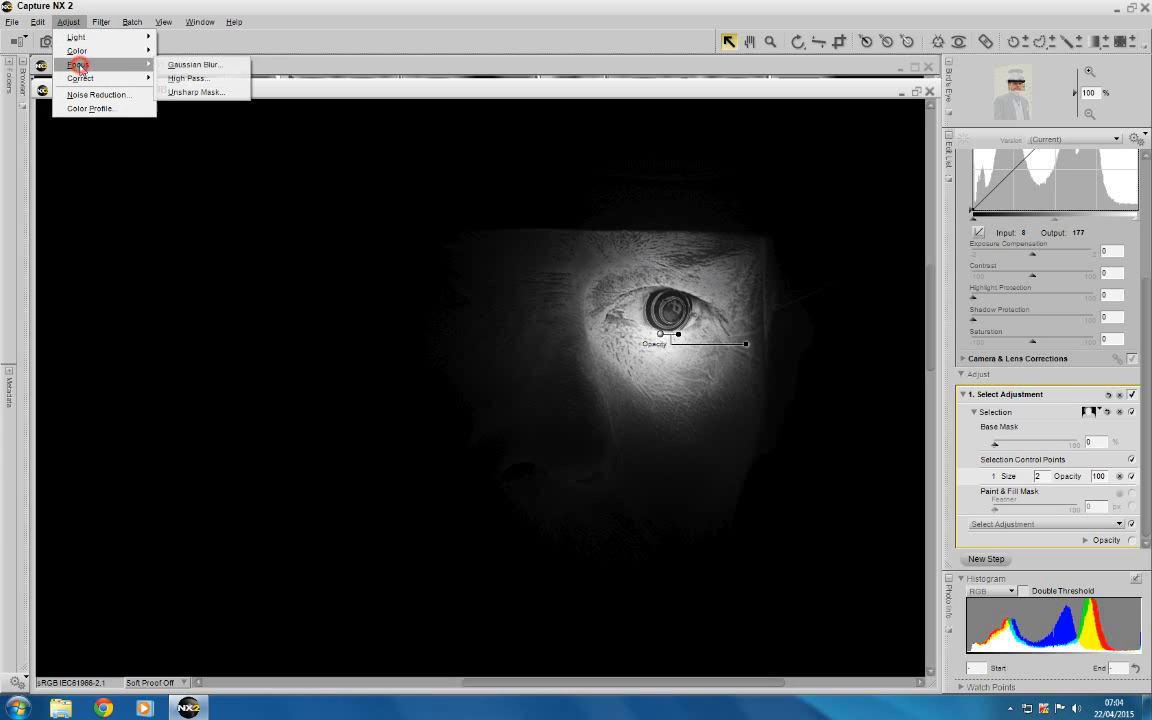
click(212, 94)
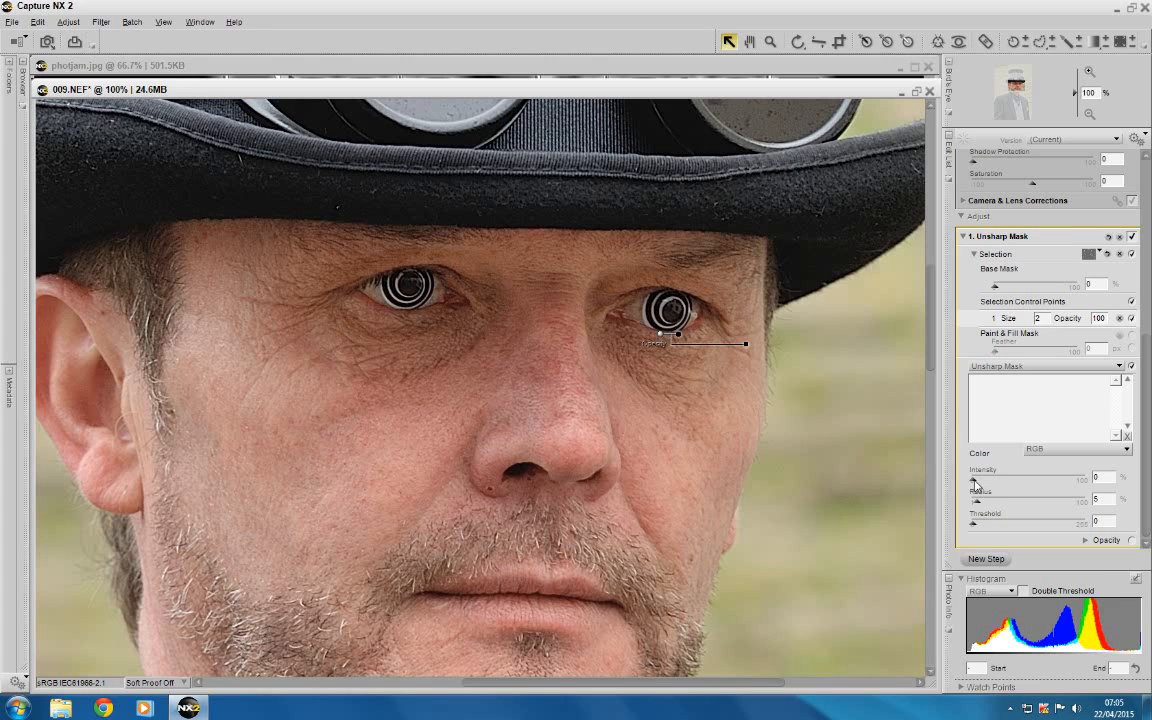
drag(973, 479, 1003, 491)
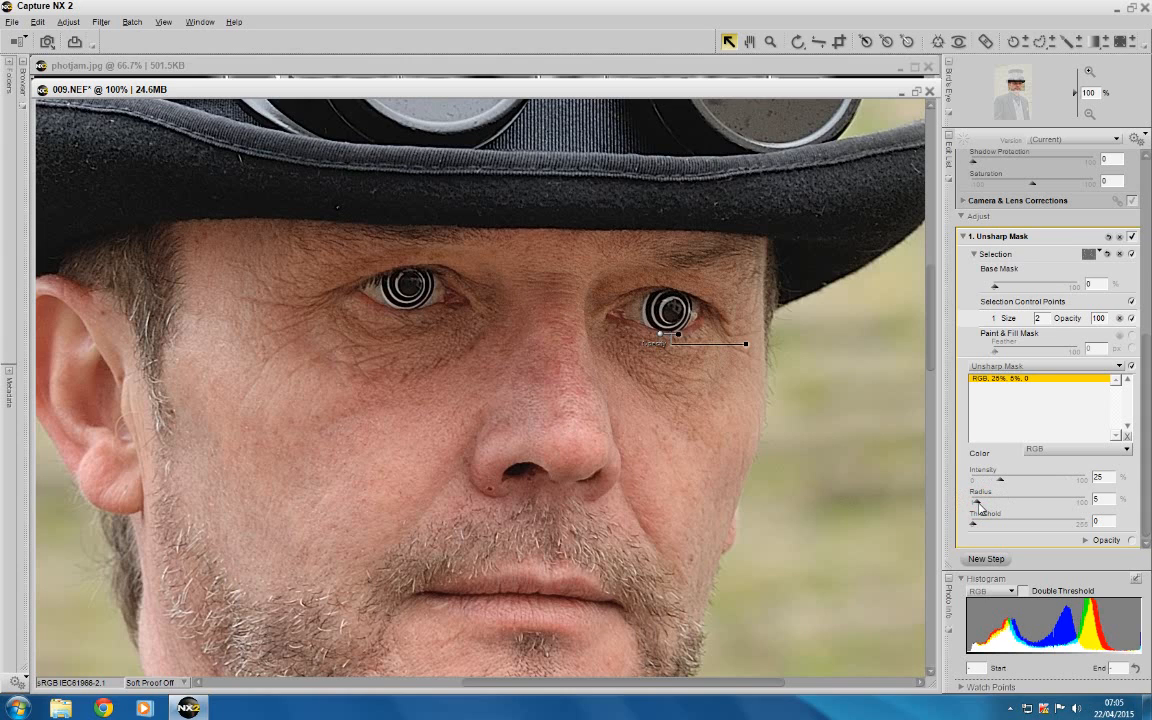
drag(978, 506, 985, 507)
drag(984, 501, 977, 524)
click(973, 524)
drag(1002, 482, 997, 483)
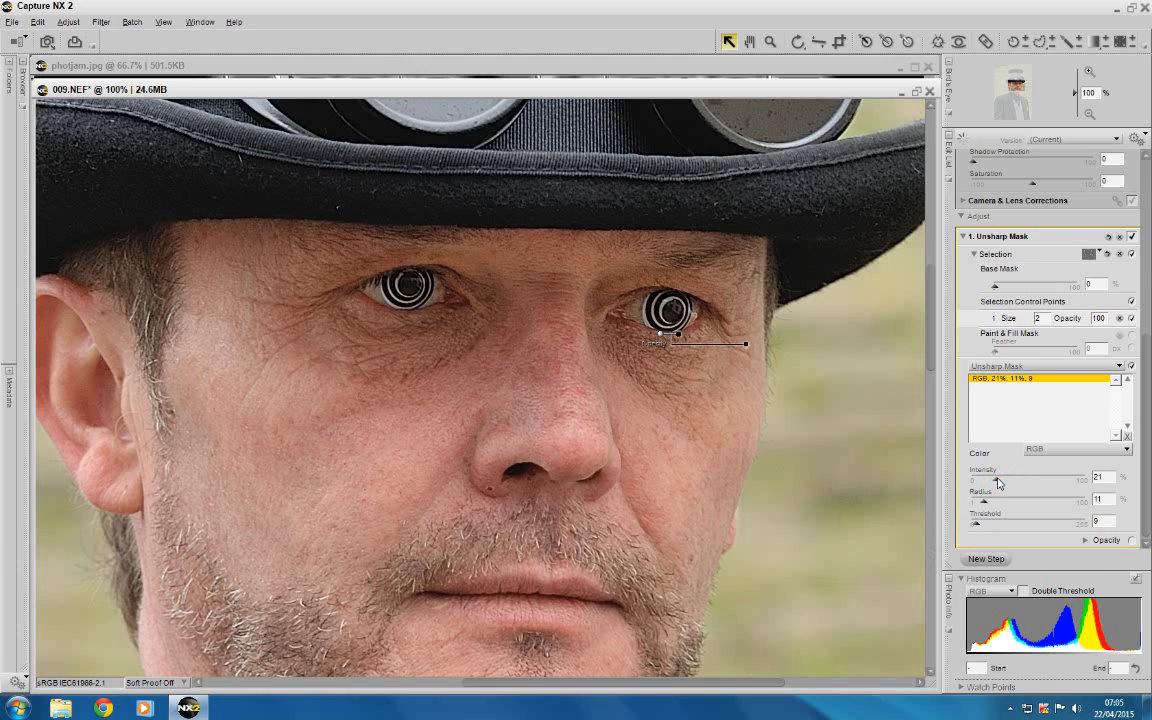
Step: In a new adjustment step, place a selection control point just below the man's right iris, show the mask and set the point's size to 2
click(982, 561)
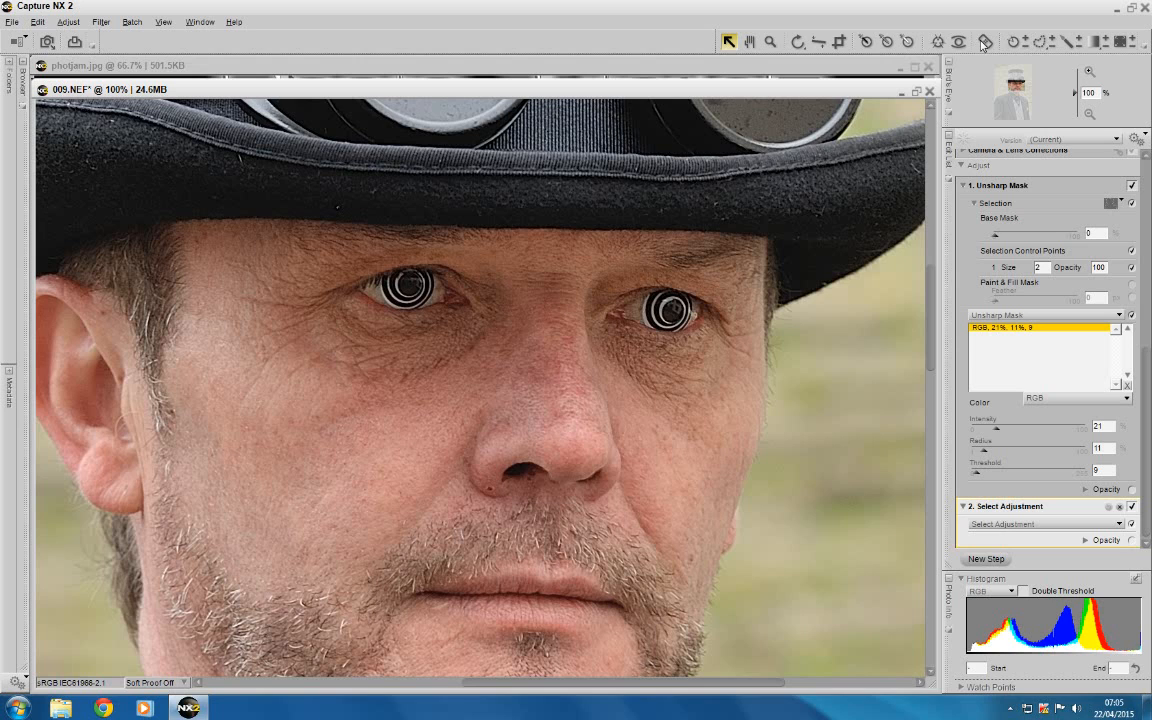
click(1013, 41)
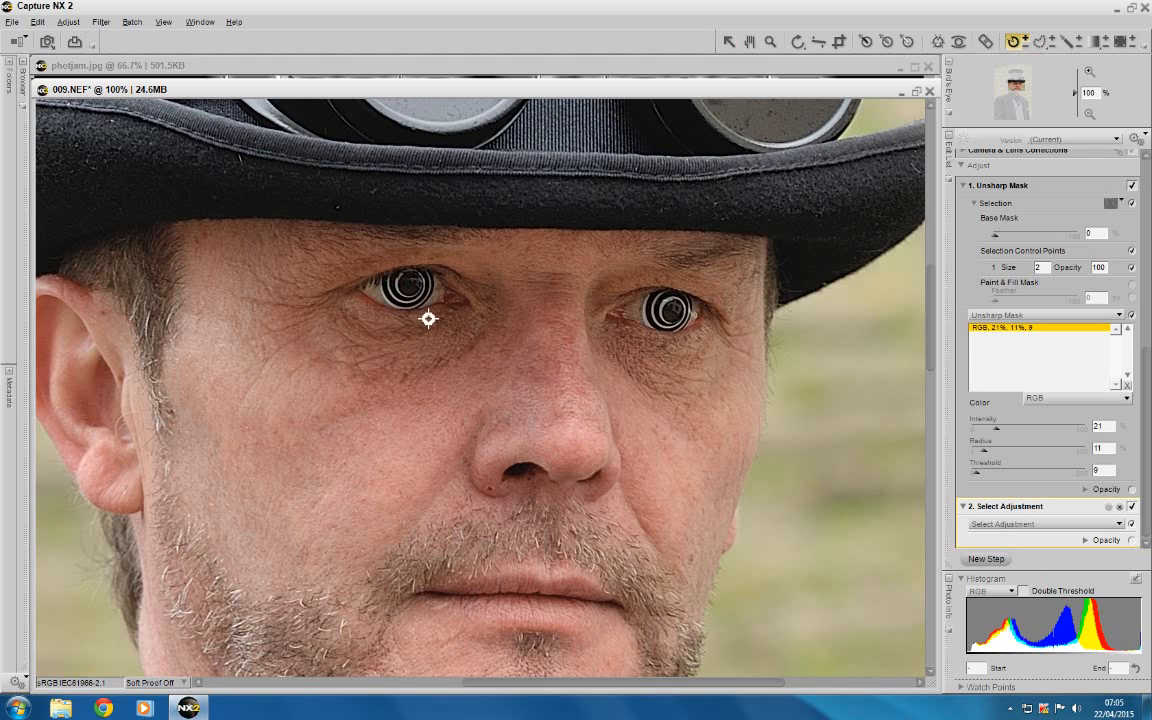
click(388, 316)
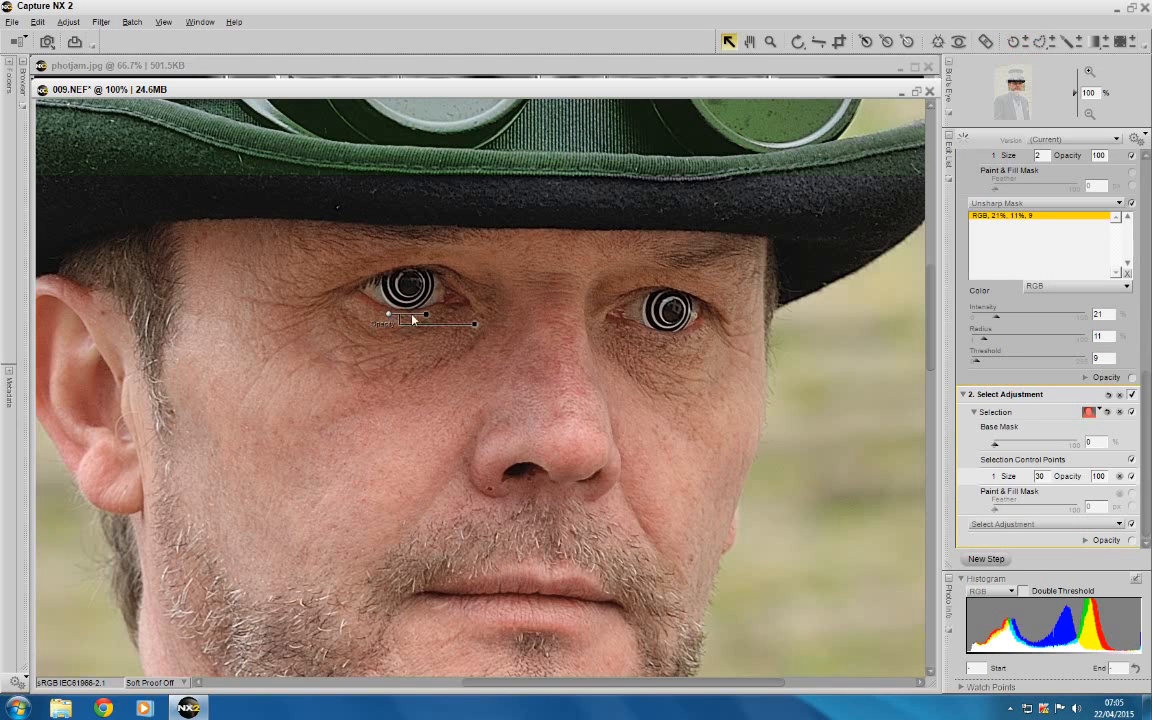
click(1099, 411)
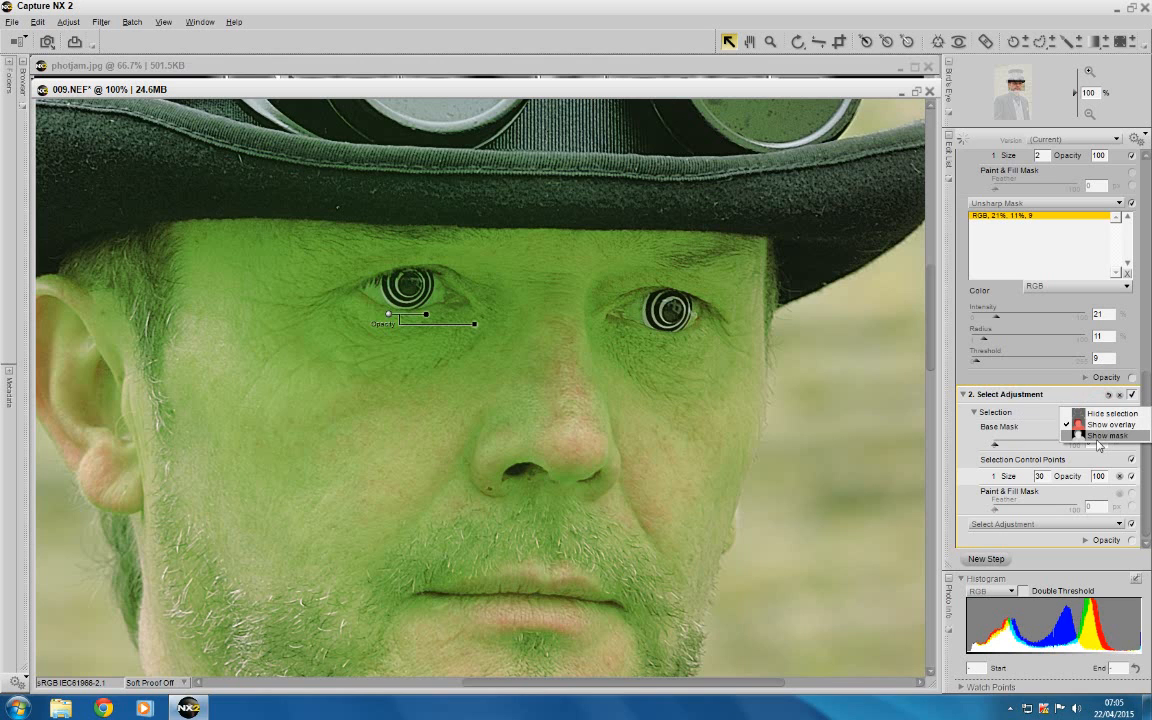
click(1100, 436)
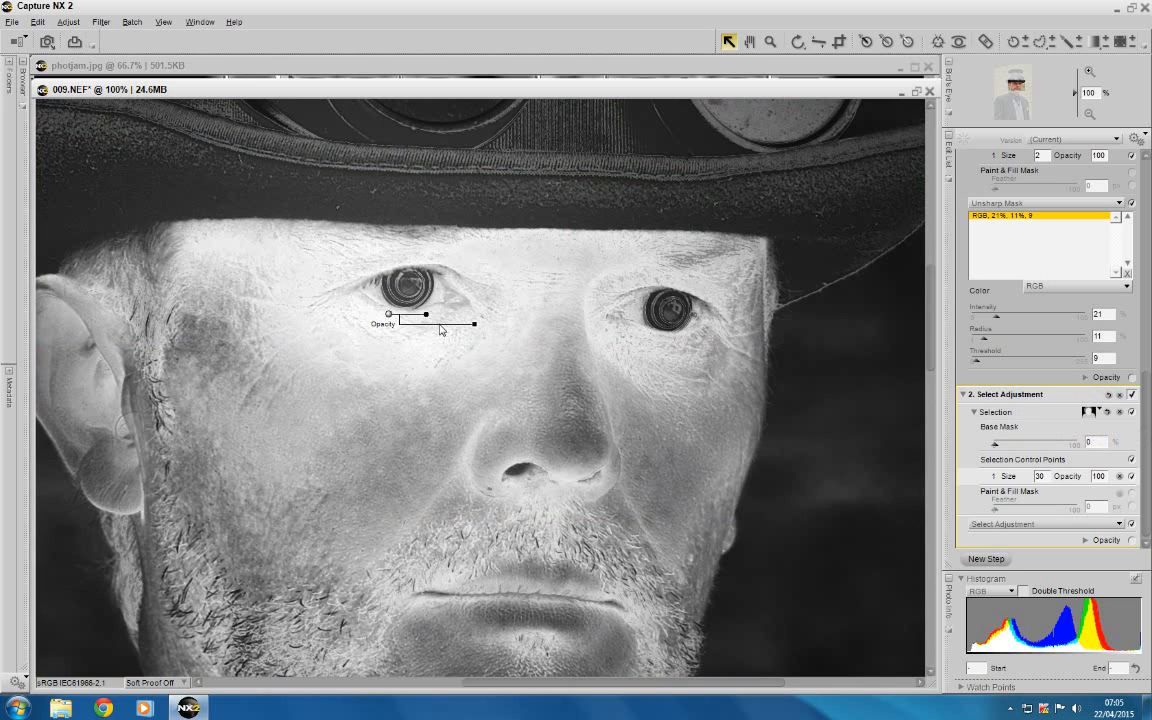
mouse_move(427, 317)
mouse_down()
mouse_move(395, 314)
mouse_move(416, 320)
mouse_up()
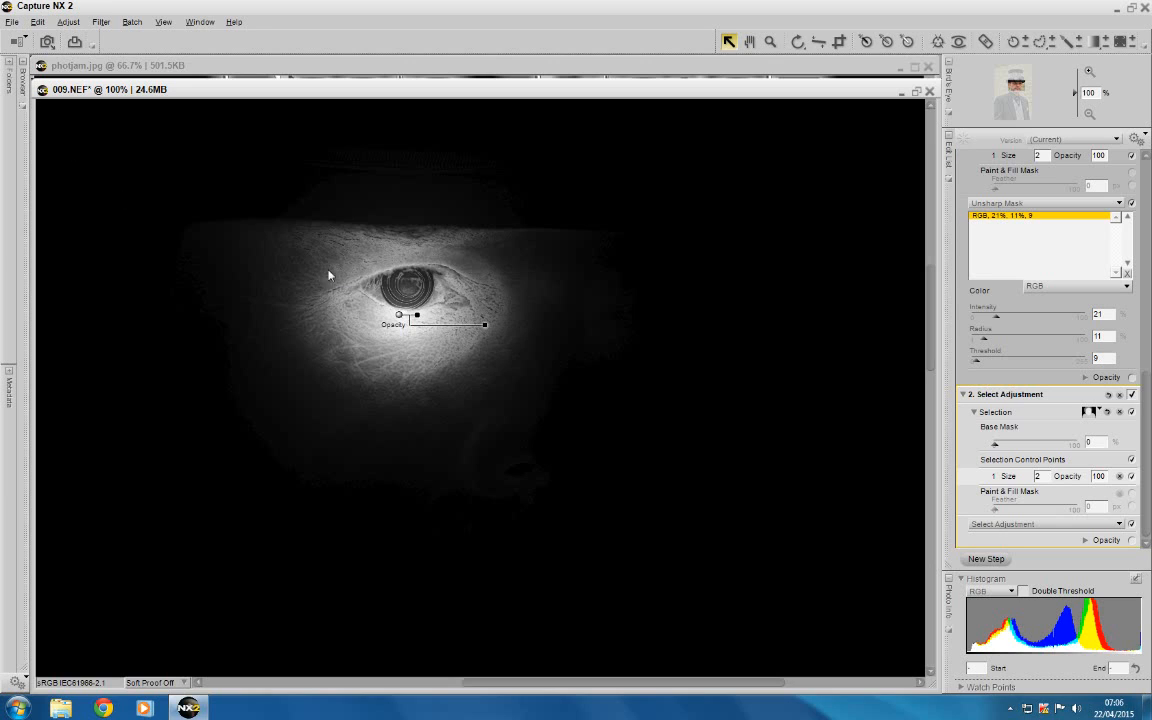
Step: Apply an Unsharp Mask to the man's right eye selection with intensity 17%, radius 11% and threshold 9
click(68, 22)
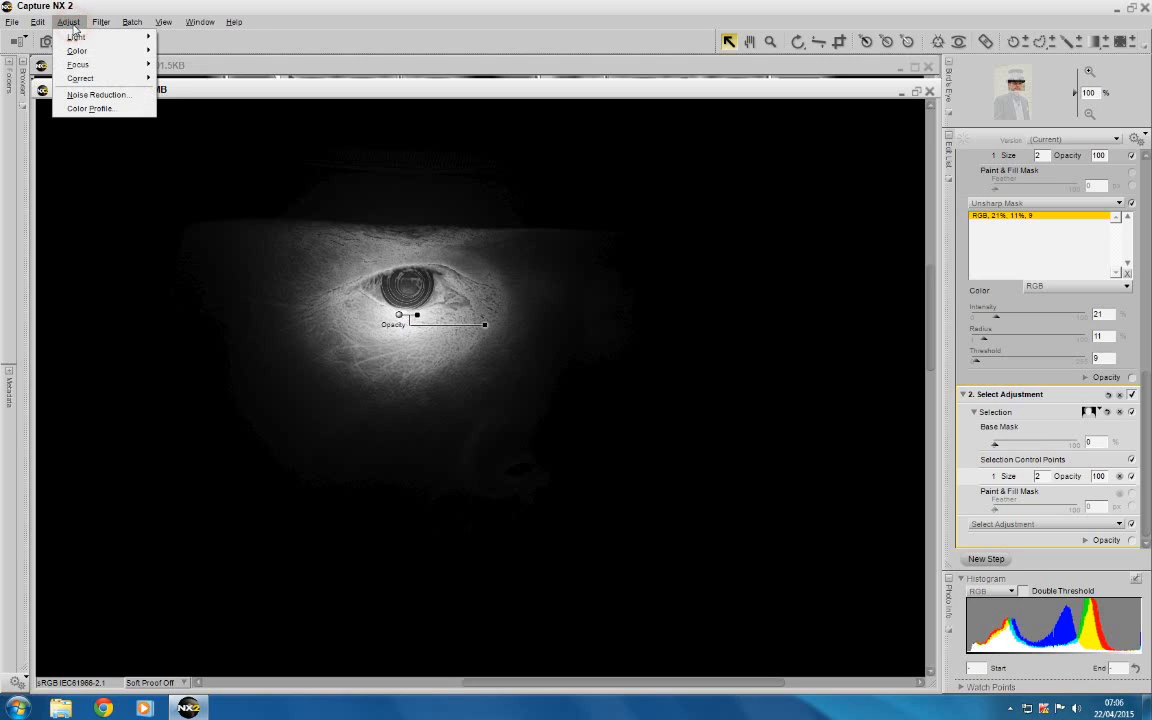
mouse_move(84, 65)
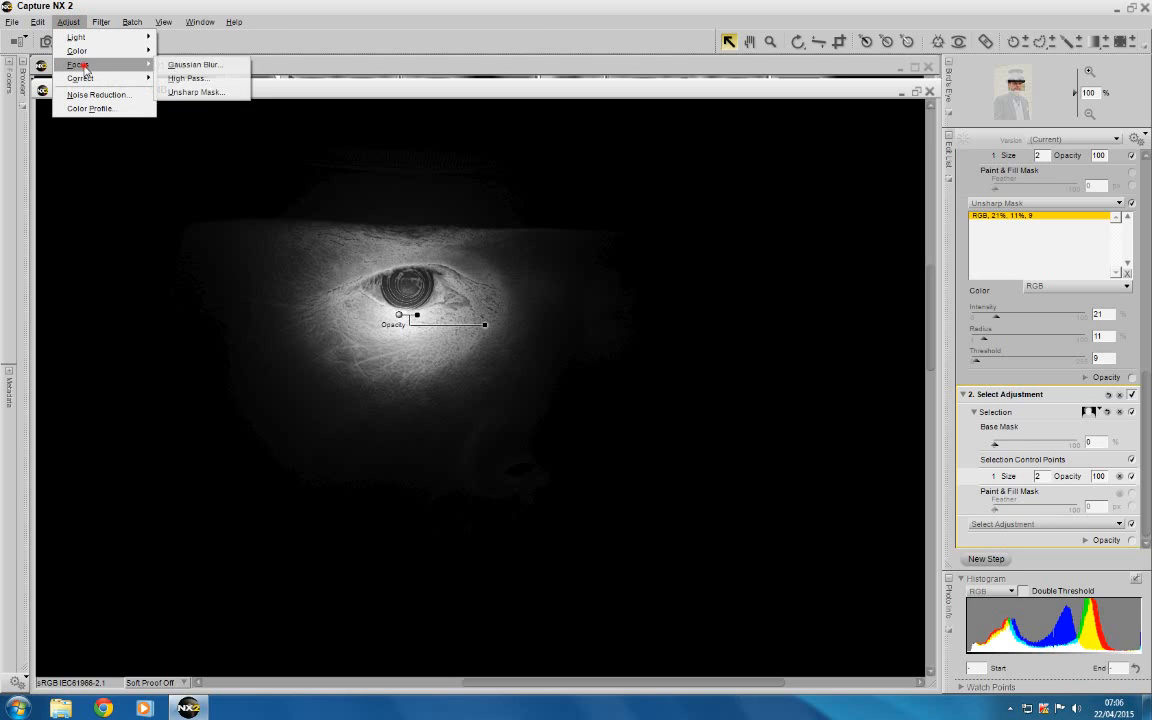
click(185, 93)
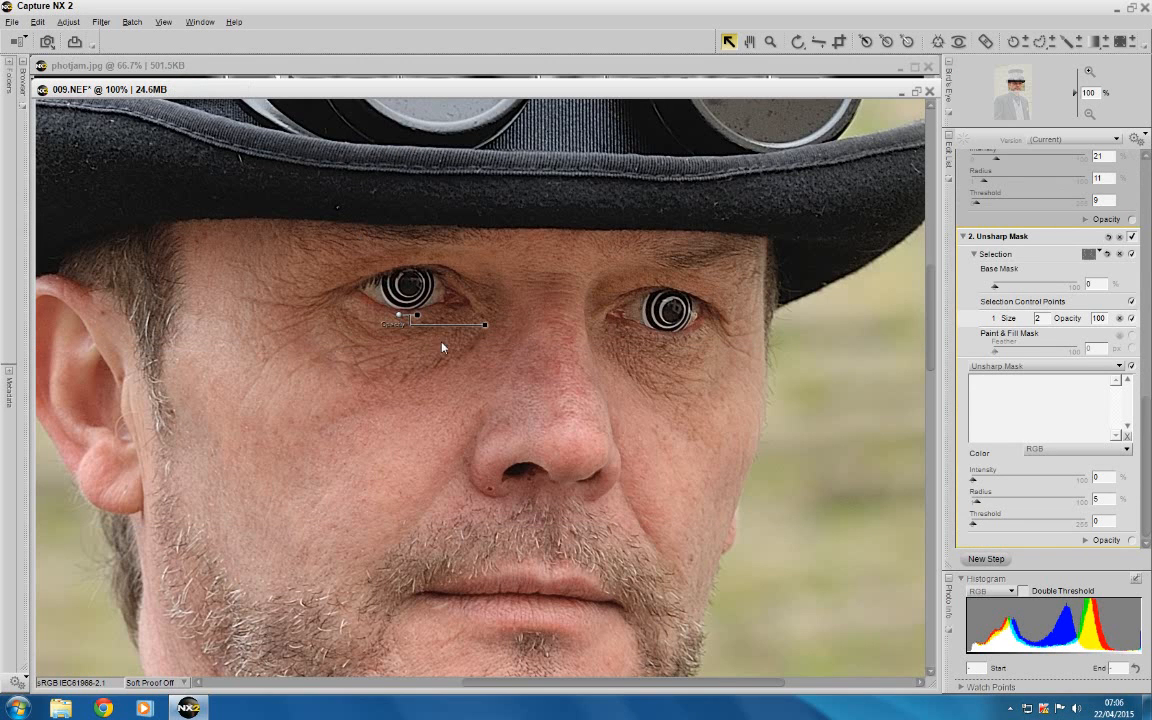
drag(973, 480, 976, 526)
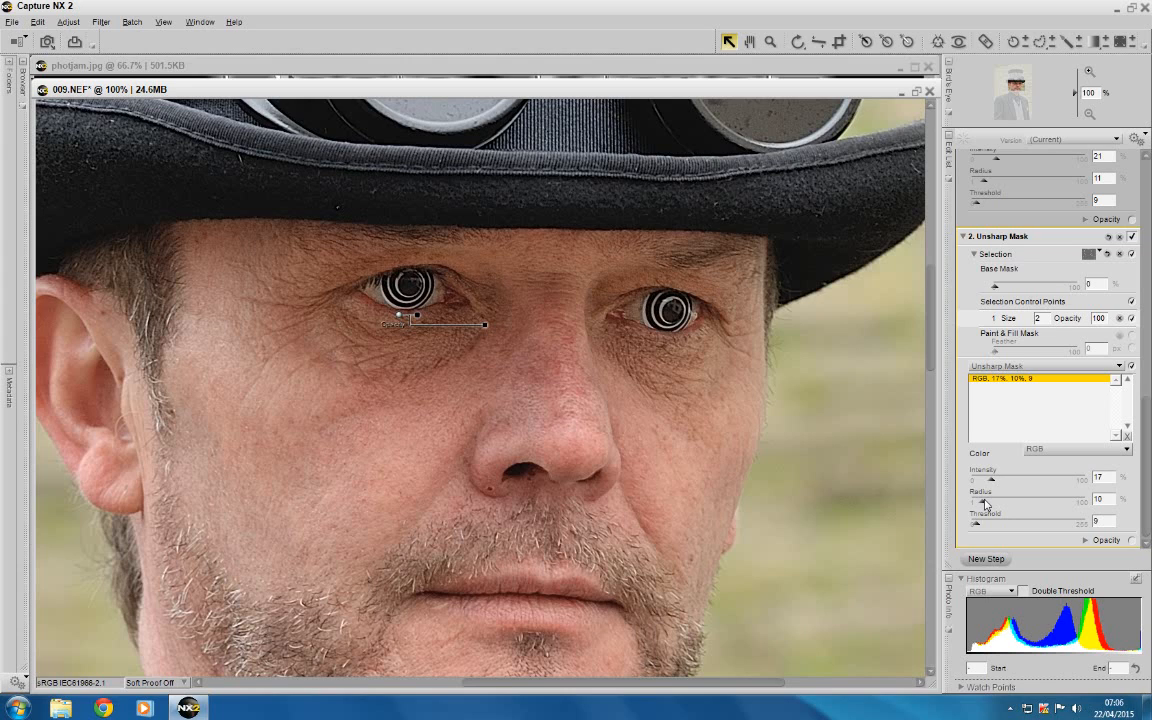
drag(984, 500, 989, 484)
Step: Add a new adjustment step and reduce the Unsharp Mask intensity of the man's right eye to 13%
click(981, 560)
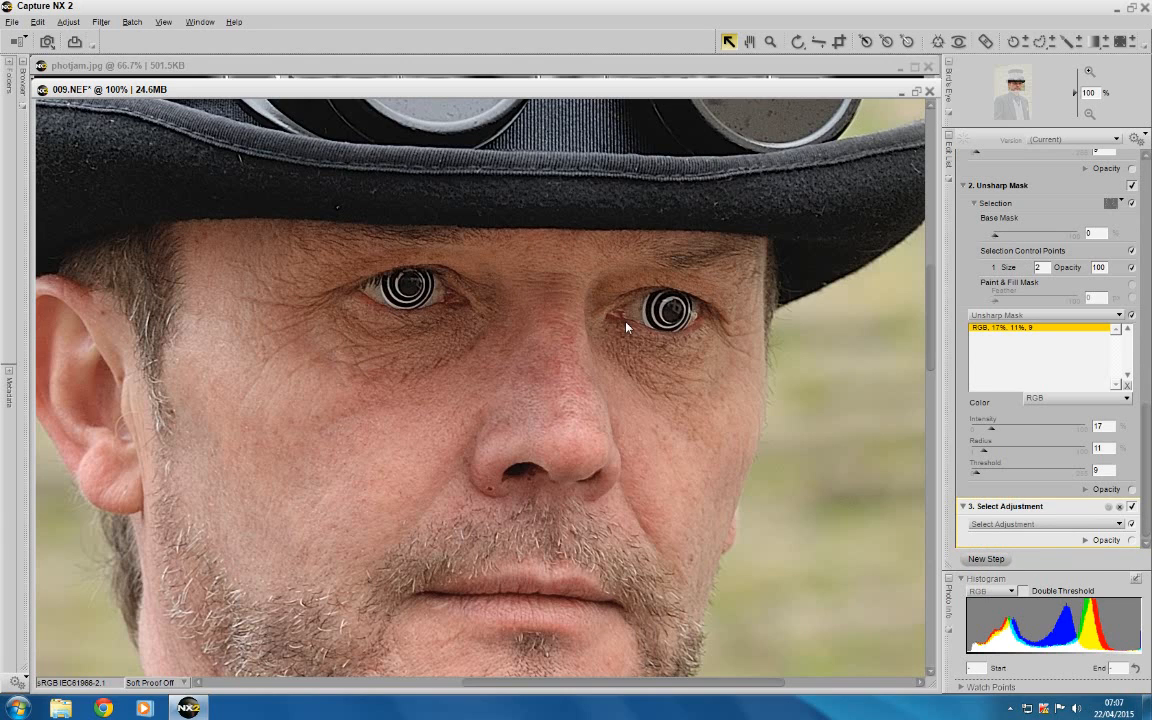
click(1089, 114)
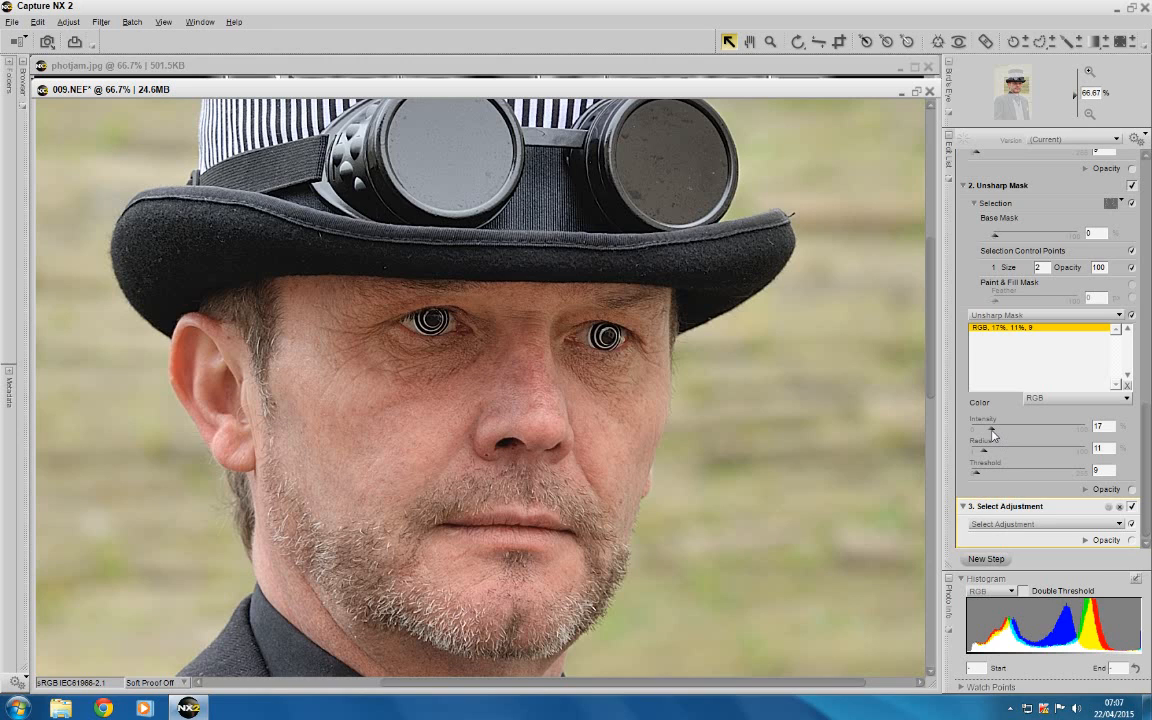
drag(992, 433, 989, 433)
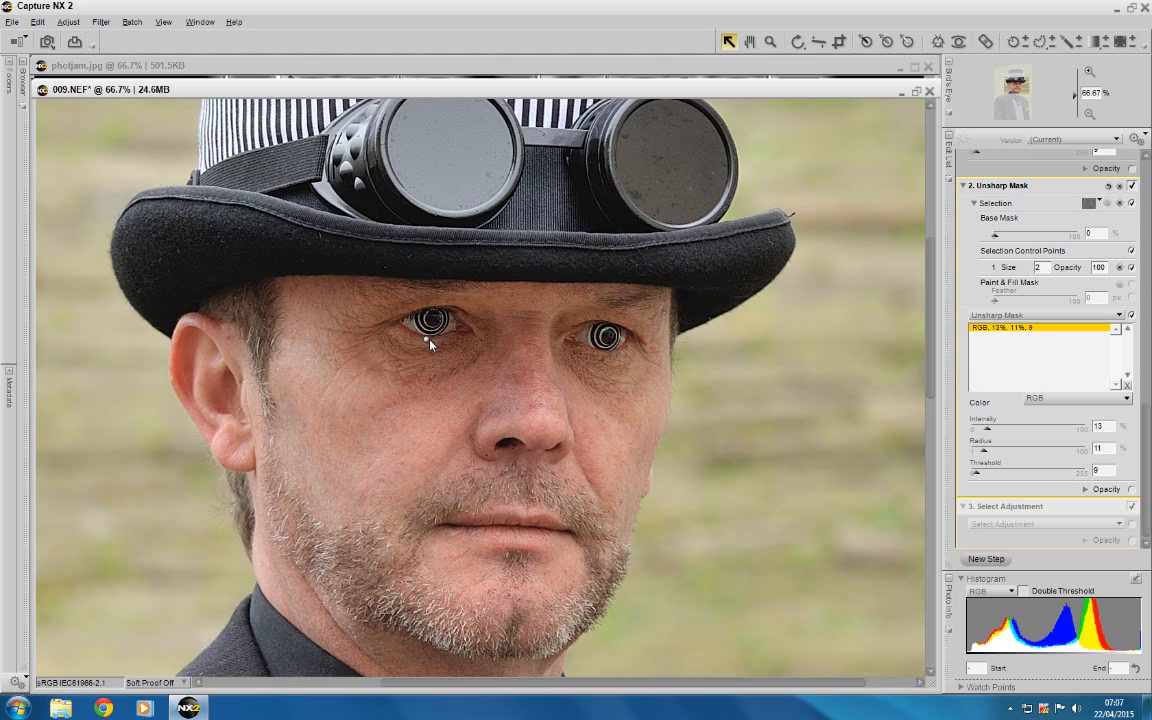
Step: In the new adjustment step, place a selection control point on the man's bearded chin and set its size to 7
click(986, 558)
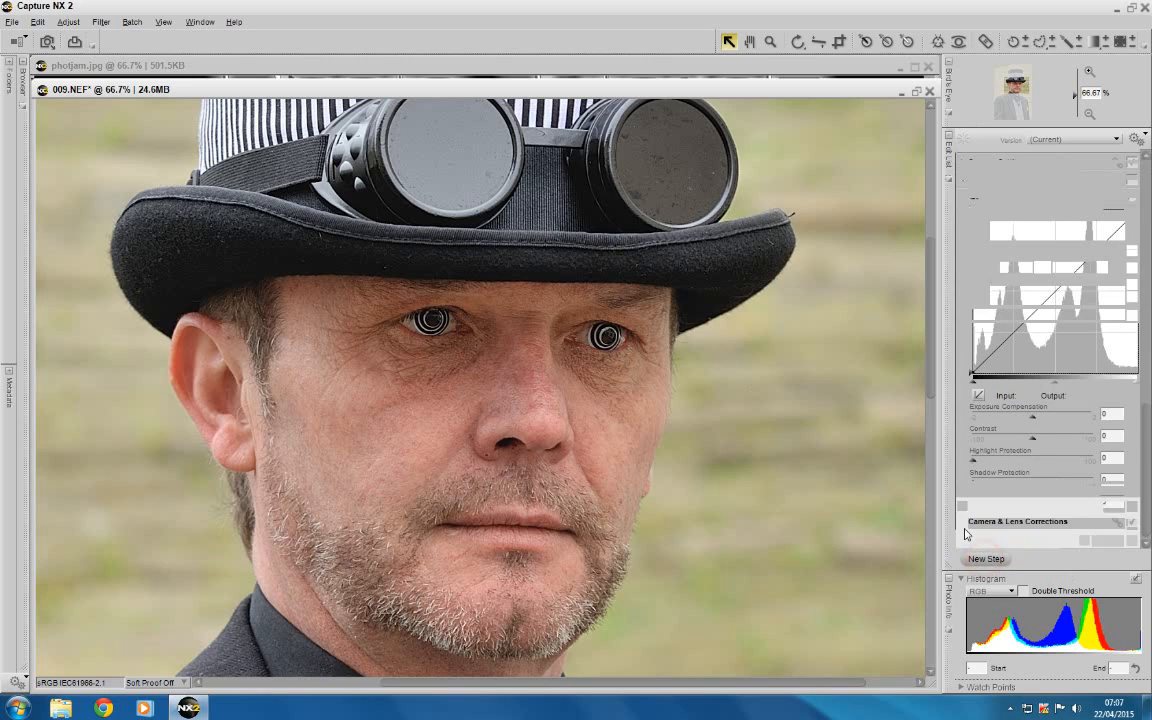
click(1089, 116)
click(1089, 116)
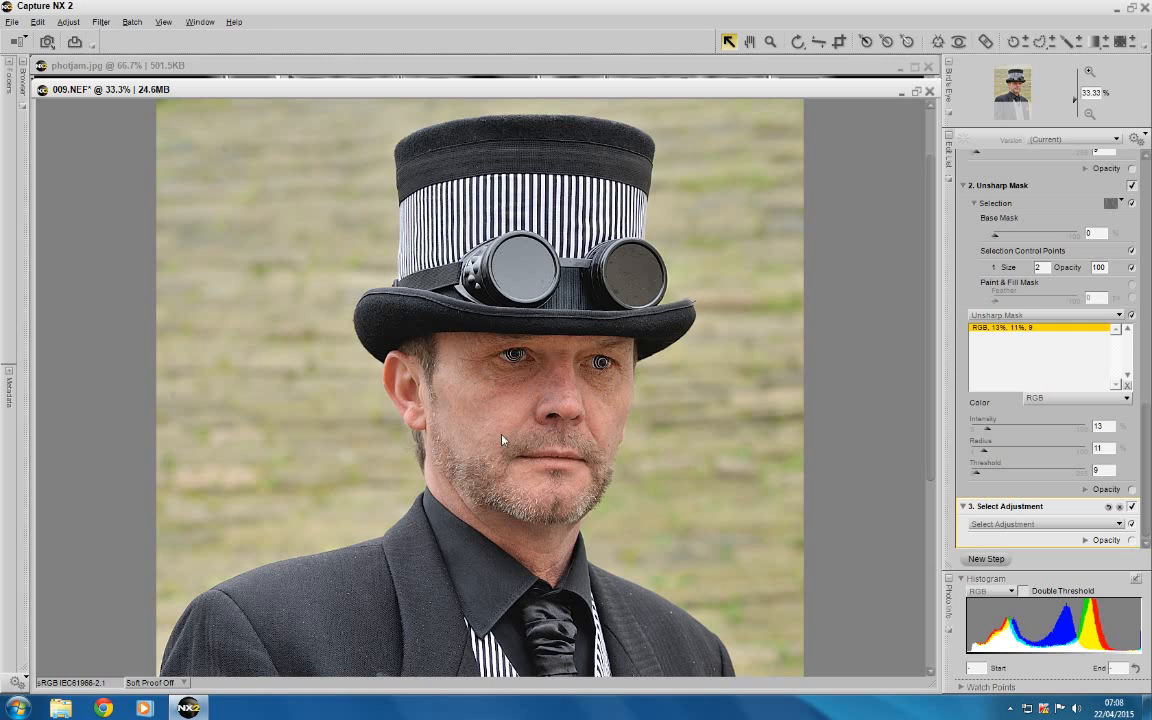
click(1024, 39)
scroll(931, 265, down, 3)
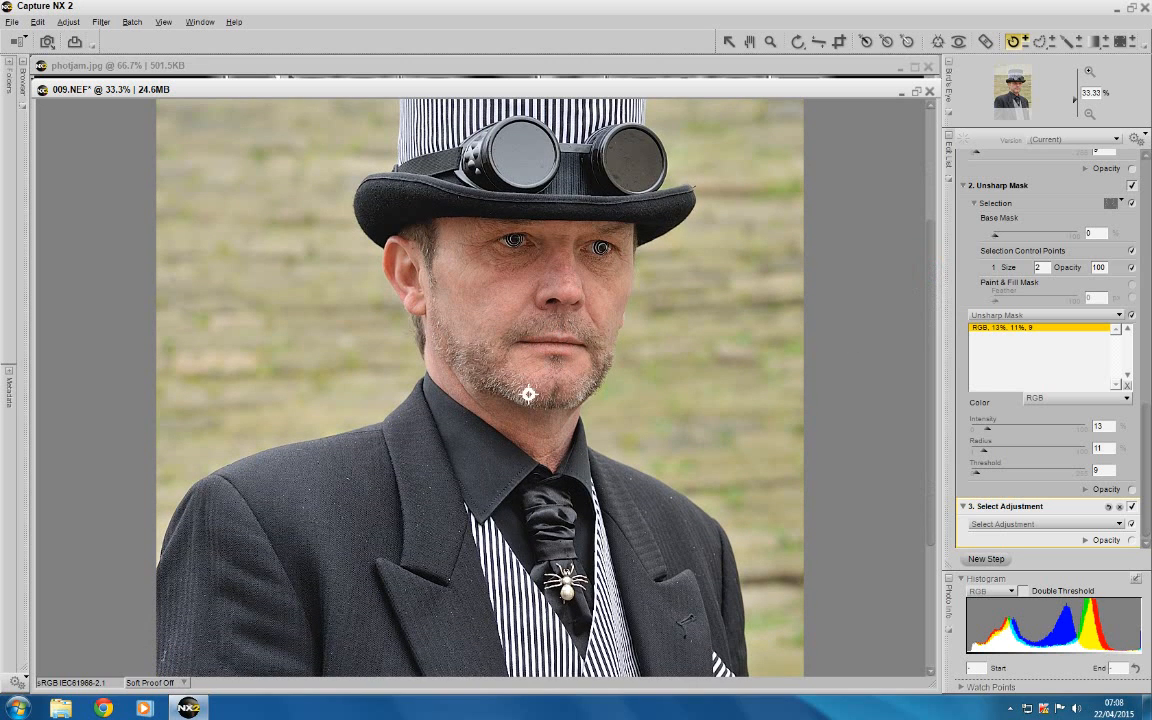
click(502, 381)
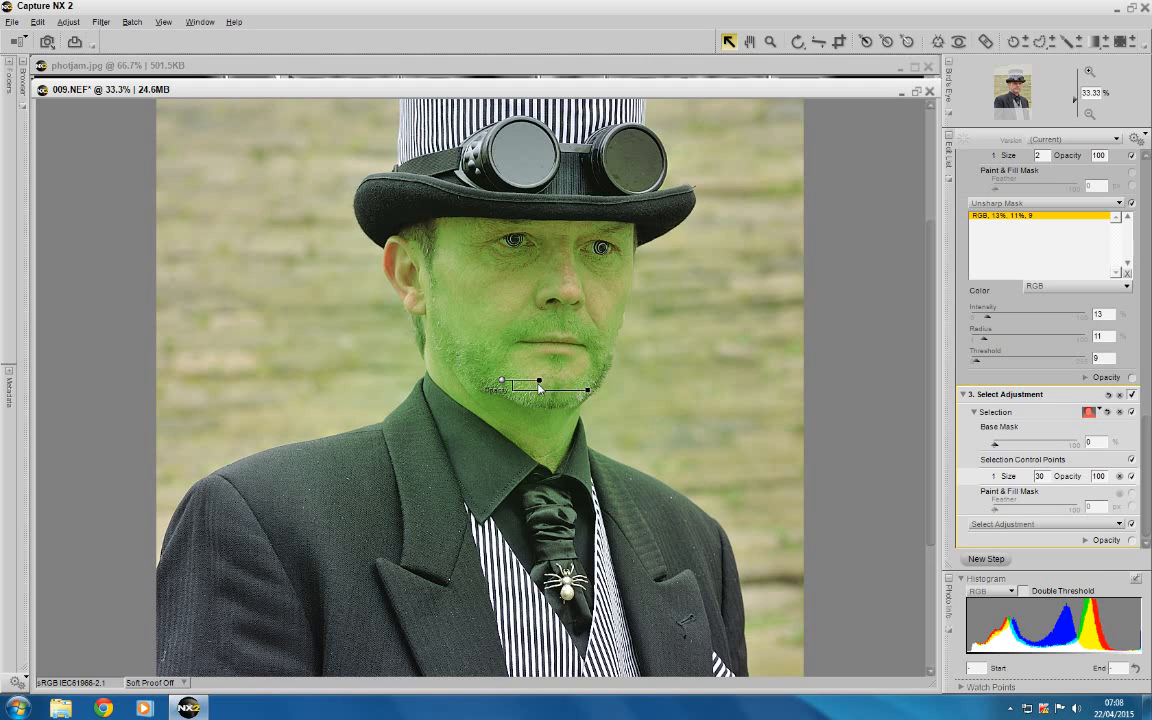
mouse_move(538, 383)
mouse_down()
mouse_move(508, 382)
mouse_move(546, 391)
mouse_move(524, 389)
mouse_move(535, 393)
mouse_up()
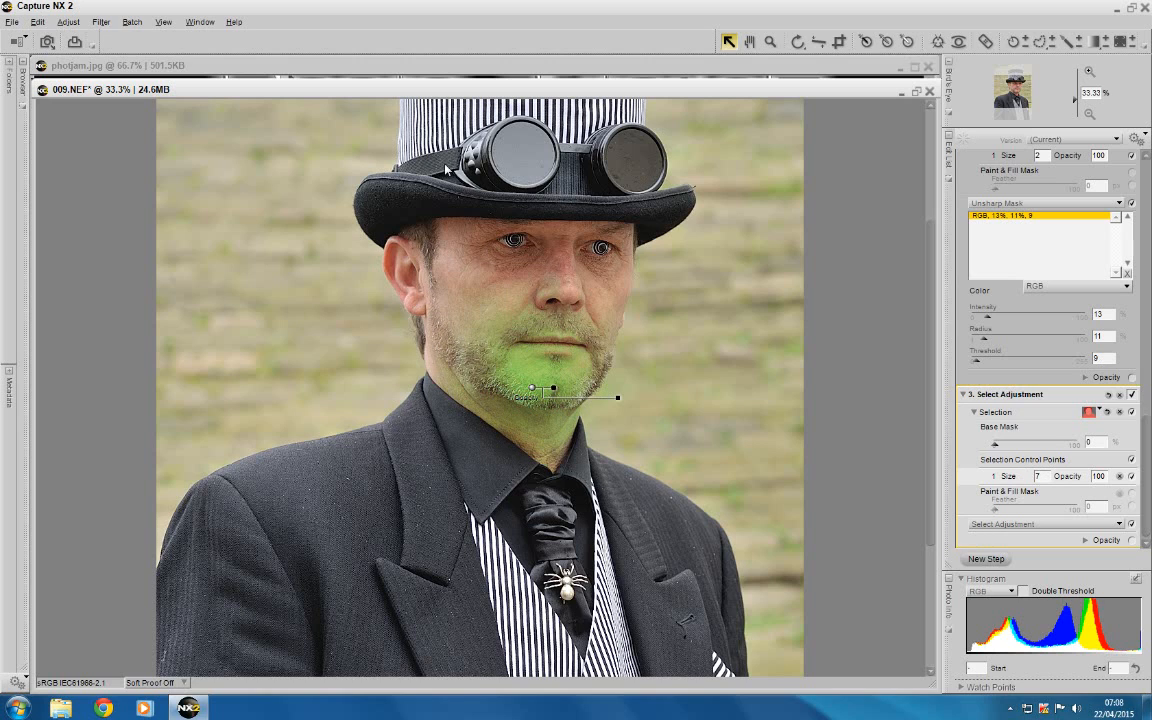
Step: Apply an Unsharp Mask to the chin and beard selection with intensity 38%, and add another adjustment step
click(68, 22)
mouse_move(80, 64)
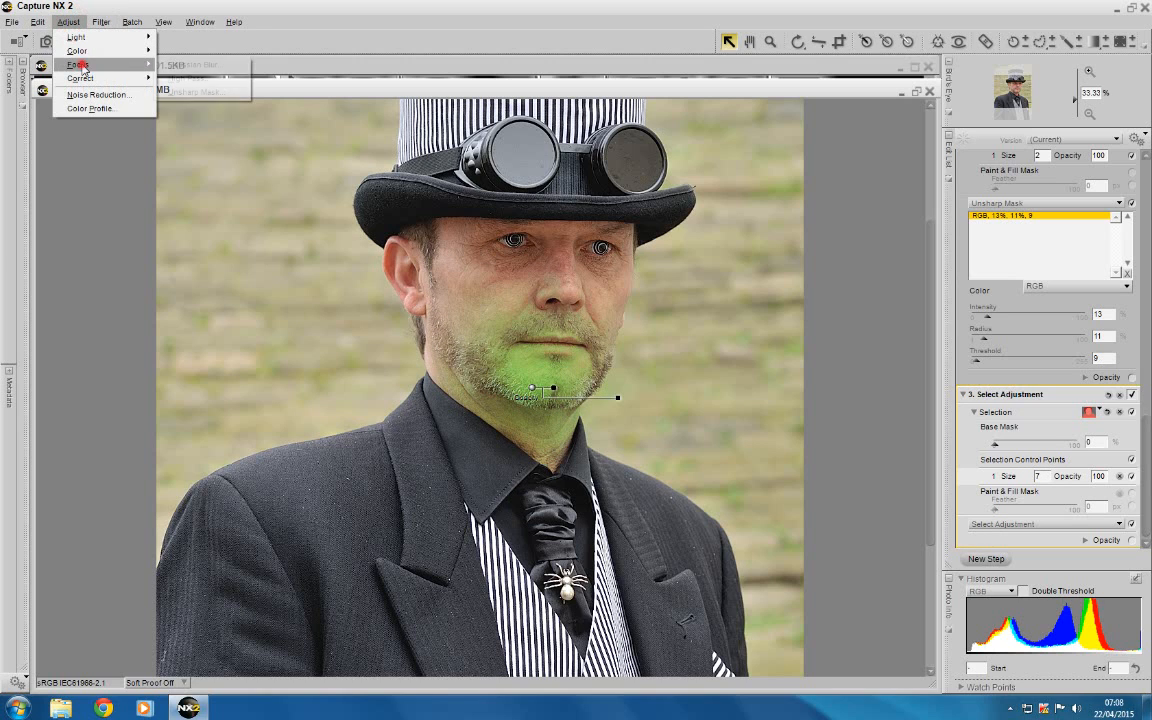
click(194, 92)
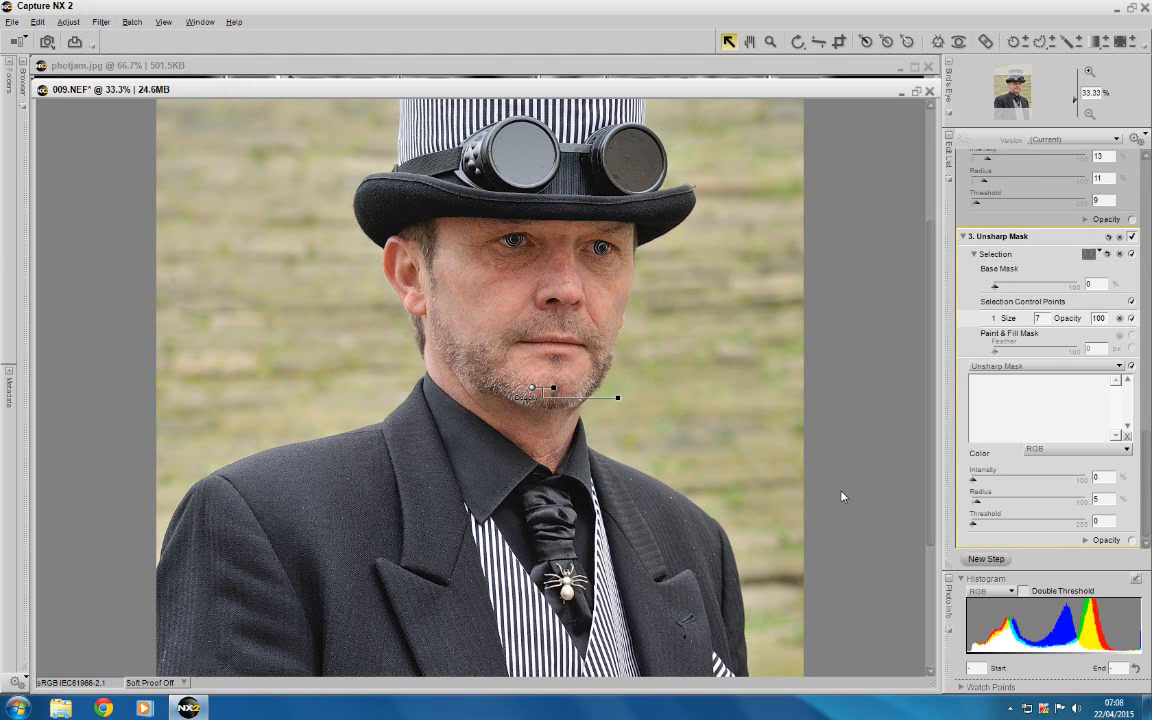
drag(973, 480, 1068, 497)
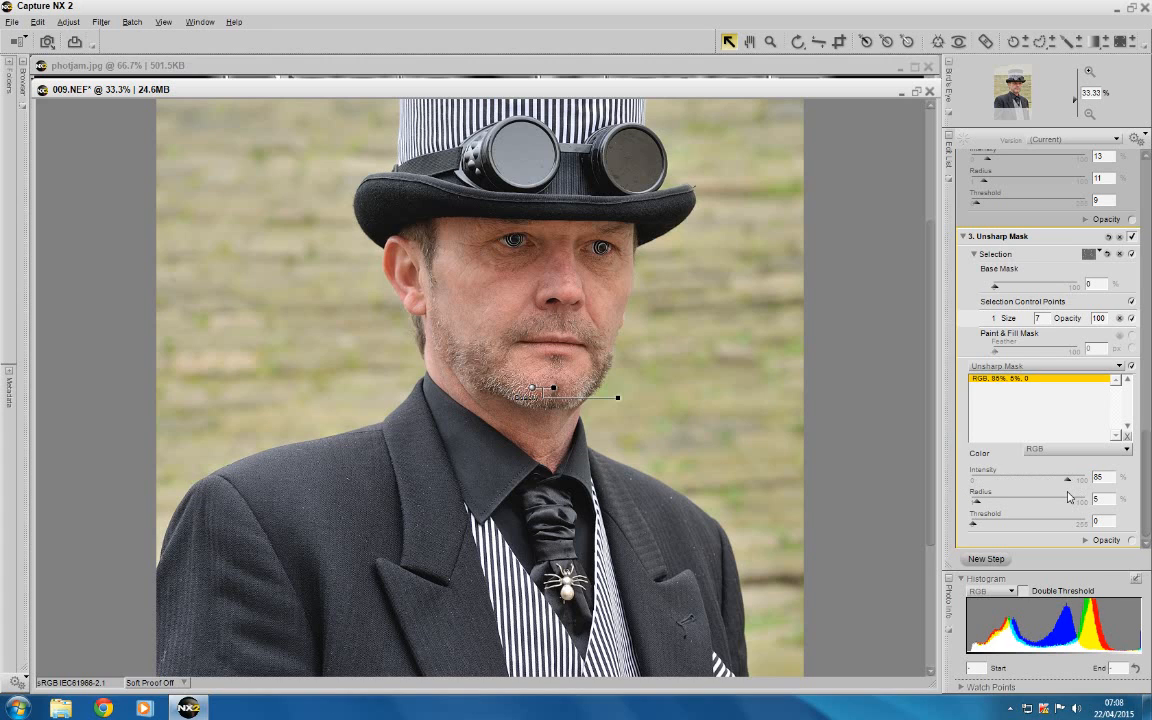
drag(1068, 497, 1099, 497)
drag(1083, 479, 1016, 493)
click(59, 22)
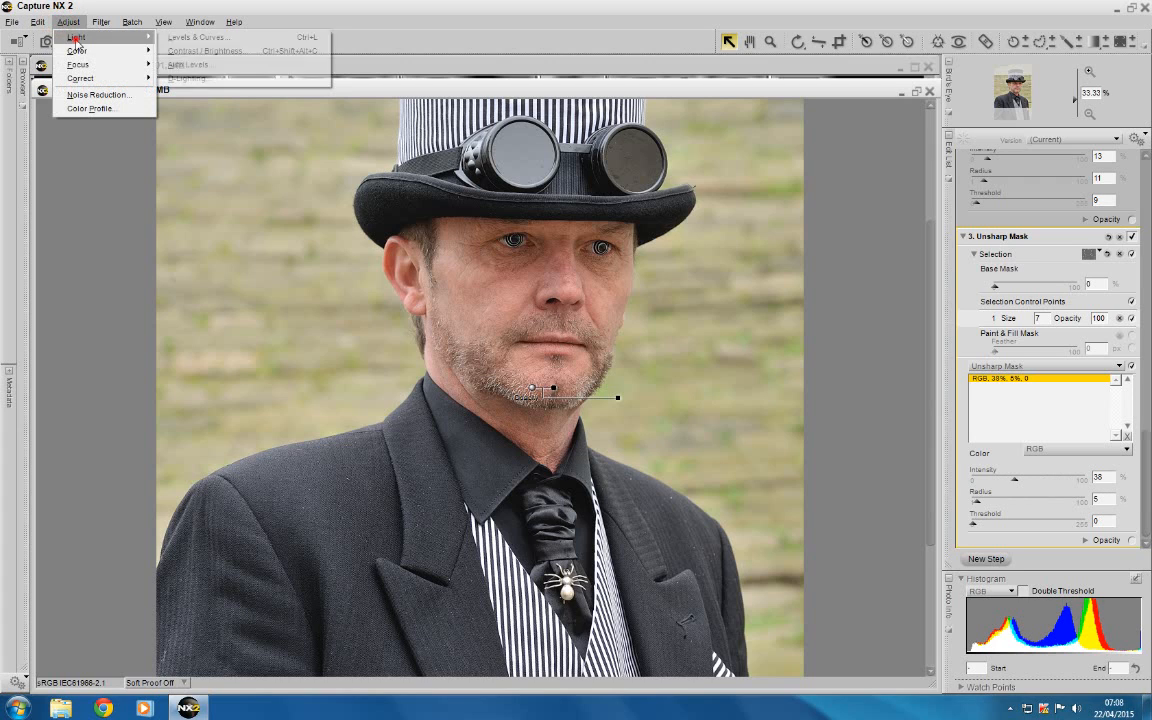
mouse_move(80, 64)
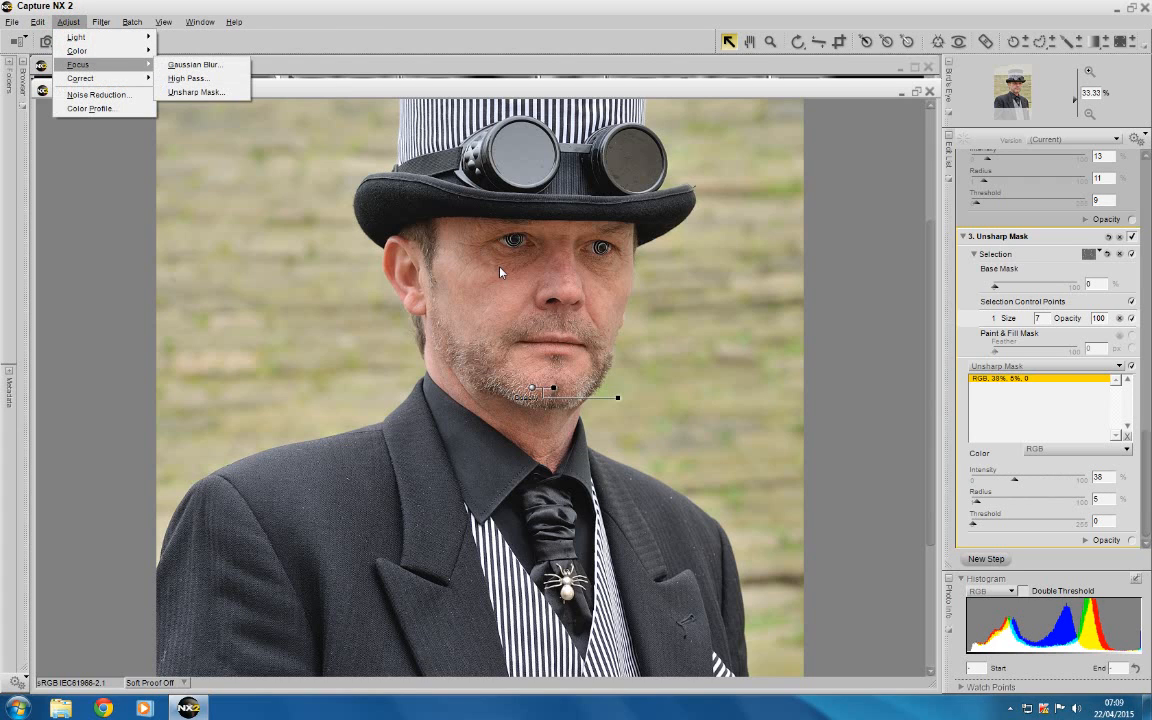
click(986, 559)
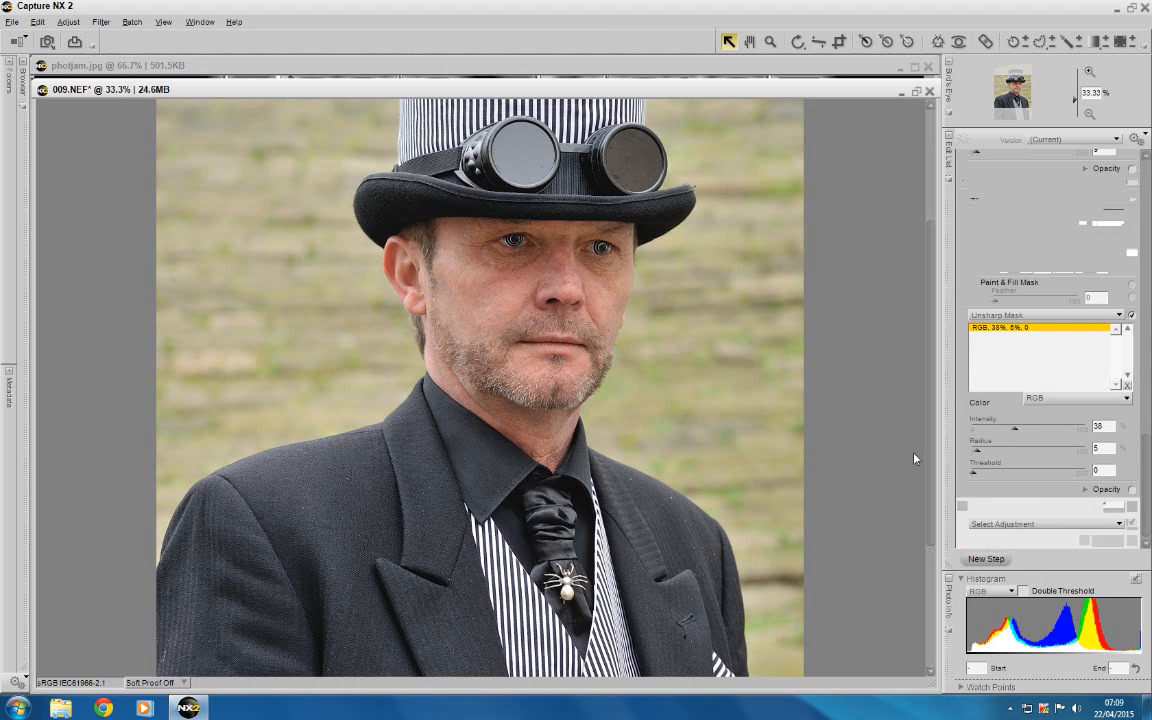
scroll(843, 473, up, 2)
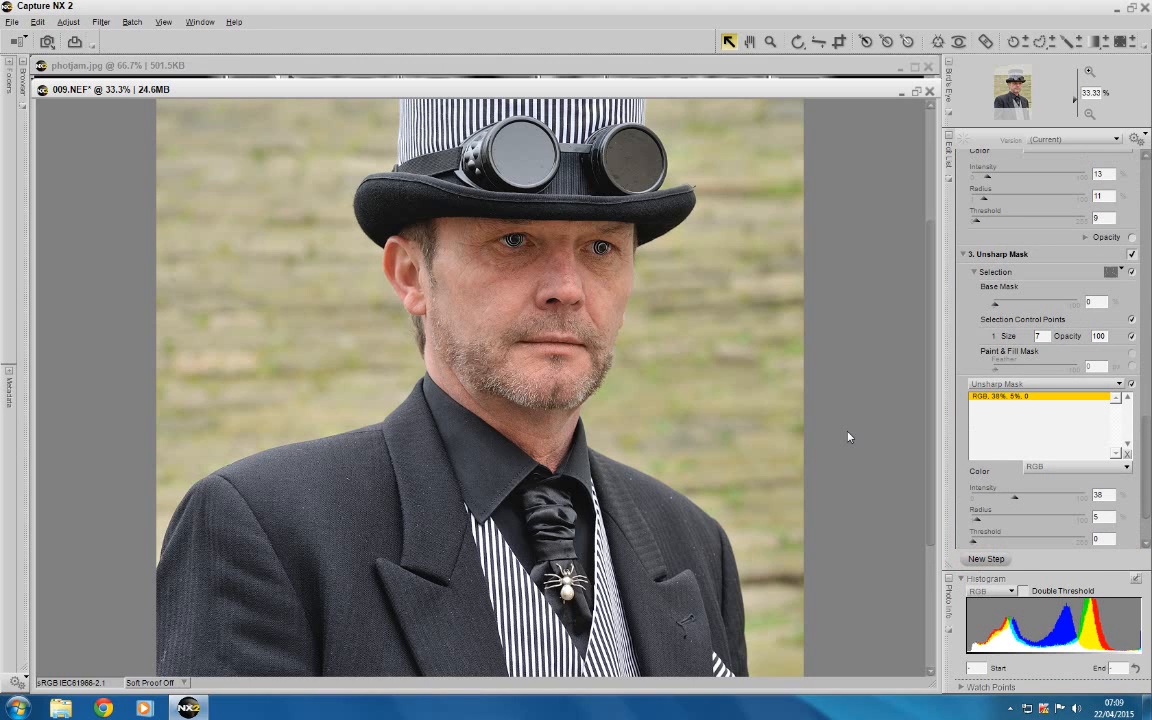